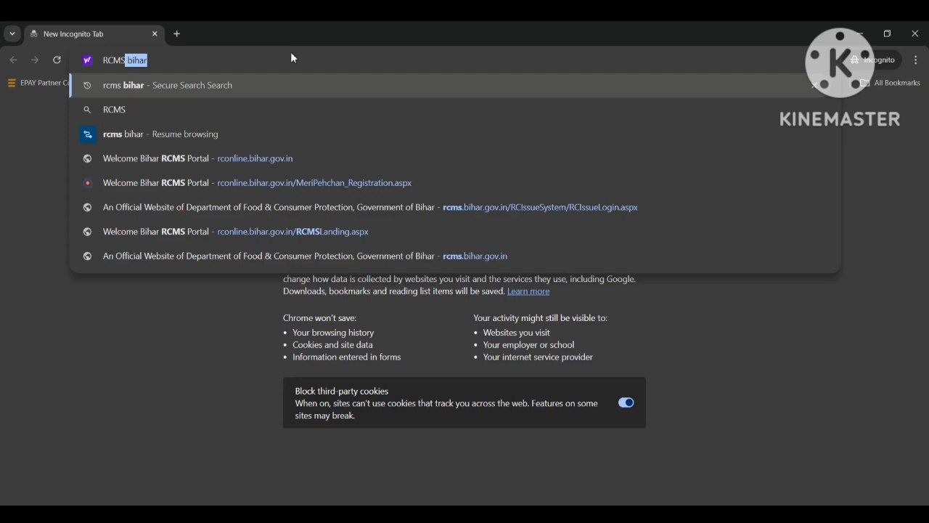
Step: Search the web for "rcms bihar" and open the Bihar RCMS Portal's login page
{"action": "key", "text": "Return"}
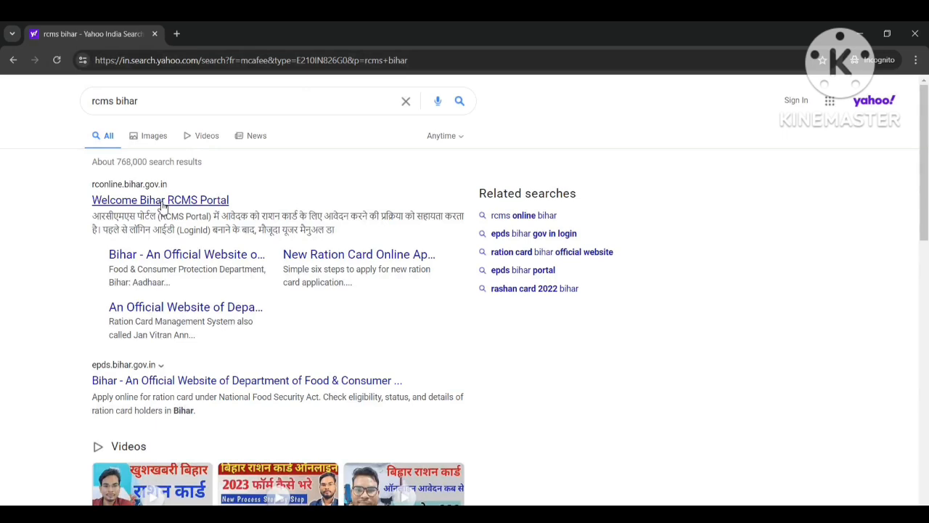
{"action": "left_click", "coordinate": [163, 207]}
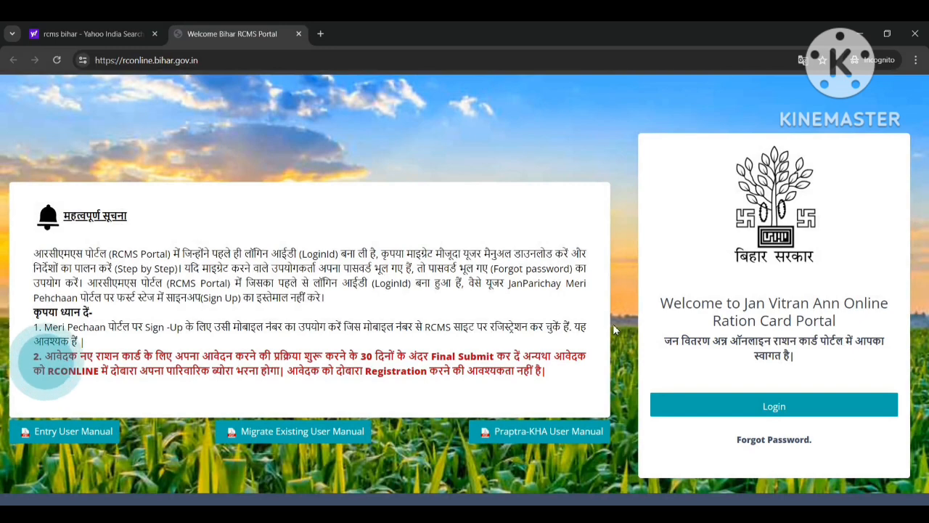
{"action": "left_click", "coordinate": [775, 411]}
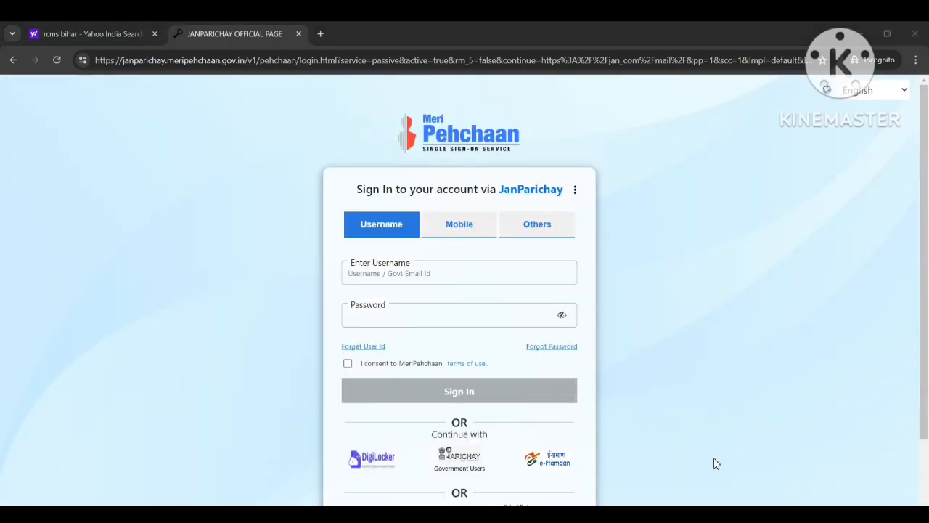
Step: Choose sign-in by mobile number and enter the account's mobile number
{"action": "left_click", "coordinate": [467, 229]}
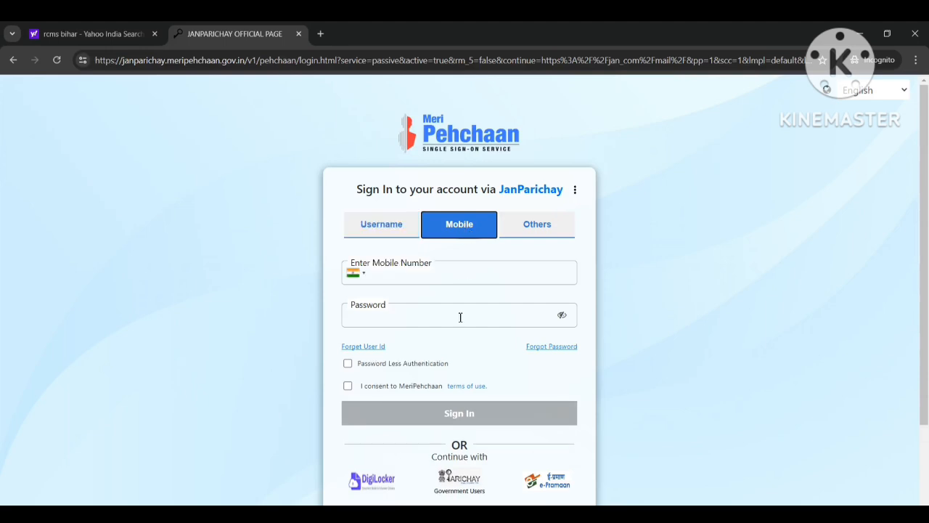
{"action": "left_click", "coordinate": [444, 271]}
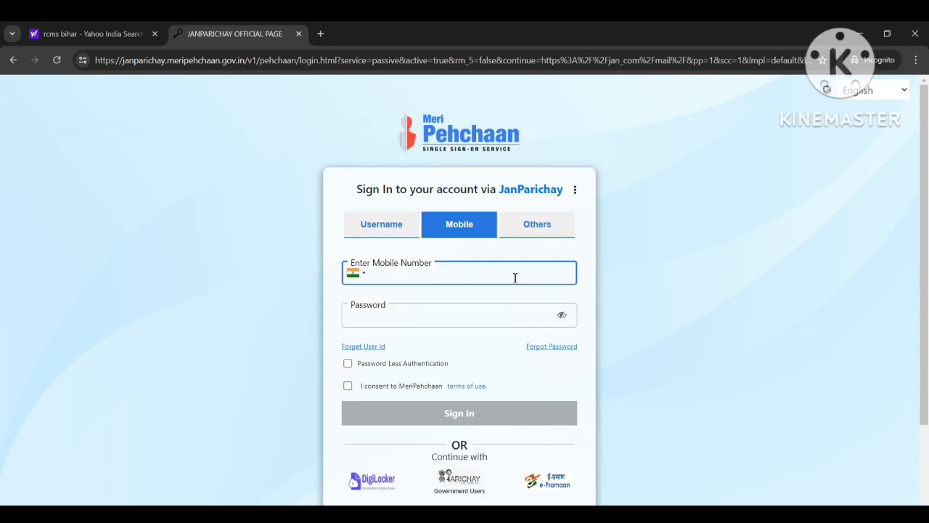
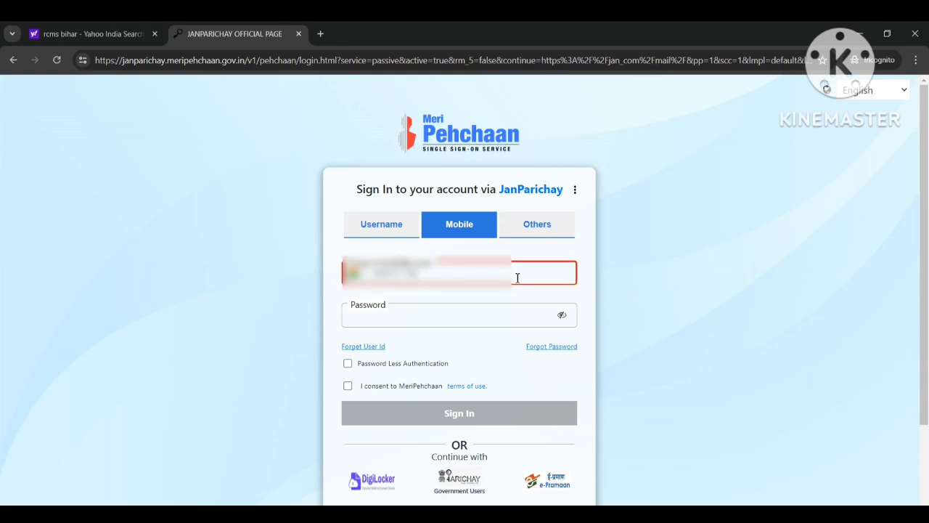
Step: Enter the account password, consent to the MeriPehchaan terms of use and sign in
{"action": "left_click", "coordinate": [461, 320]}
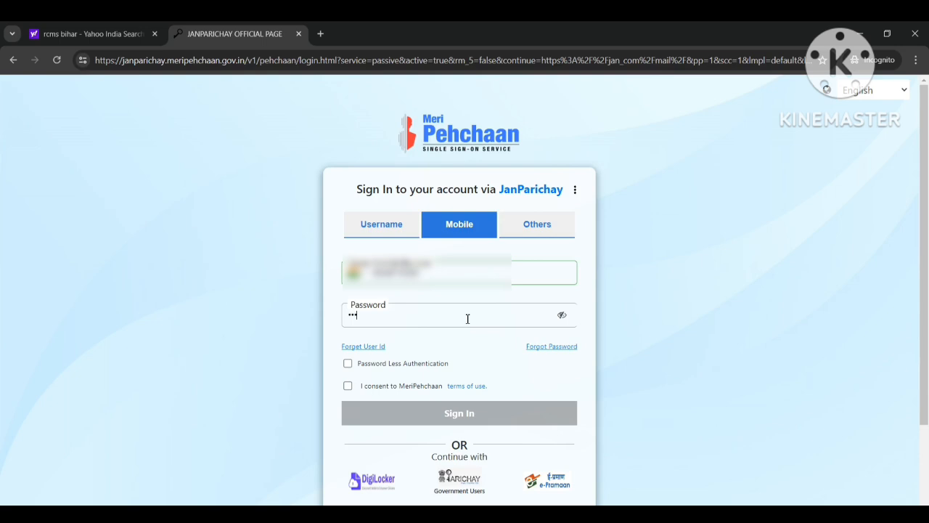
{"action": "type", "text": "*"}
{"action": "left_click", "coordinate": [348, 387]}
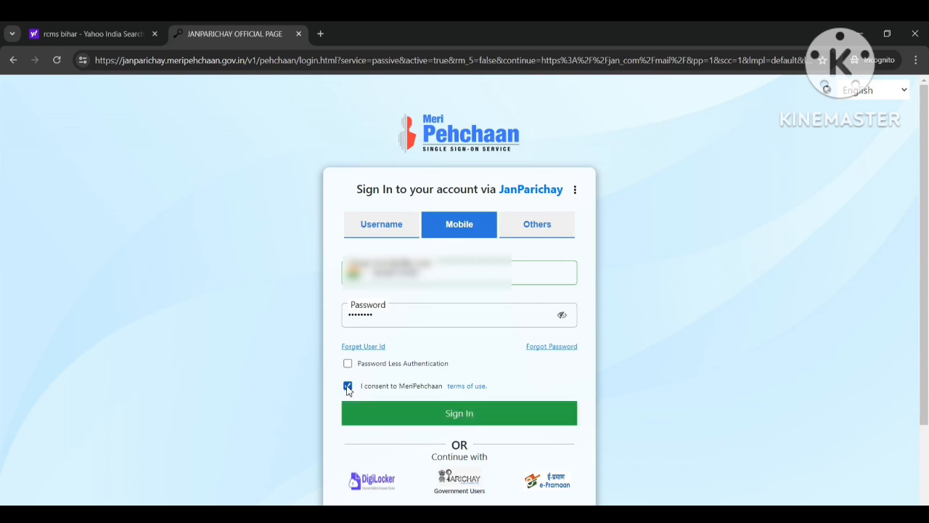
{"action": "left_click", "coordinate": [430, 413]}
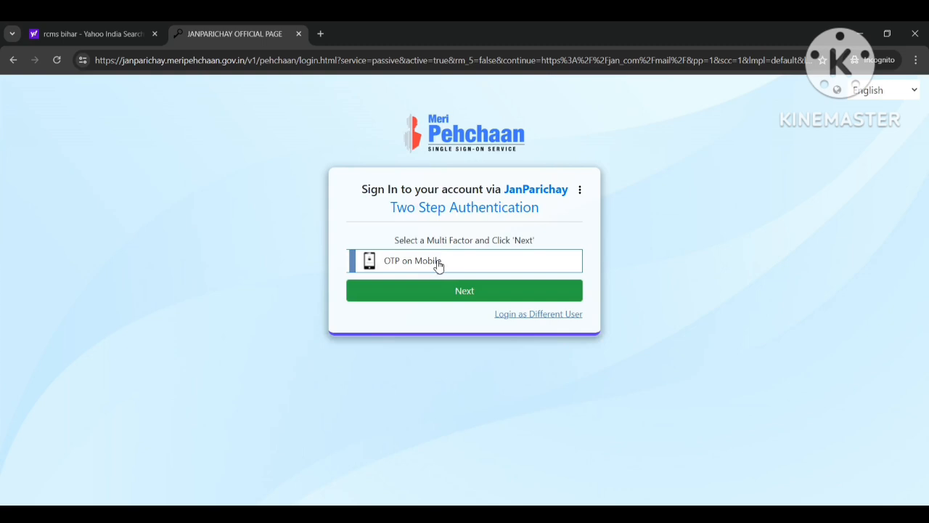
Step: Request the OTP on mobile, enter the verification code and complete the two-step sign-in
{"action": "left_click", "coordinate": [467, 293]}
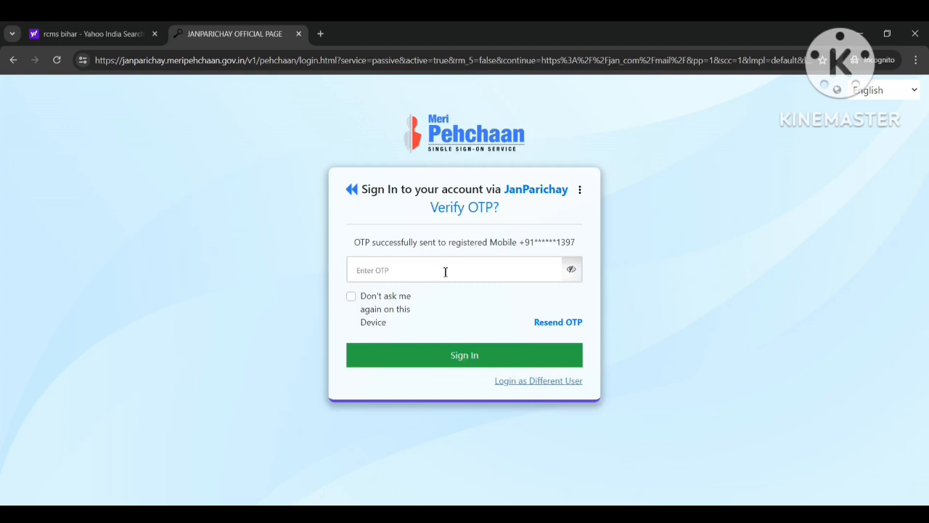
{"action": "type", "text": "••••"}
{"action": "left_click", "coordinate": [457, 360]}
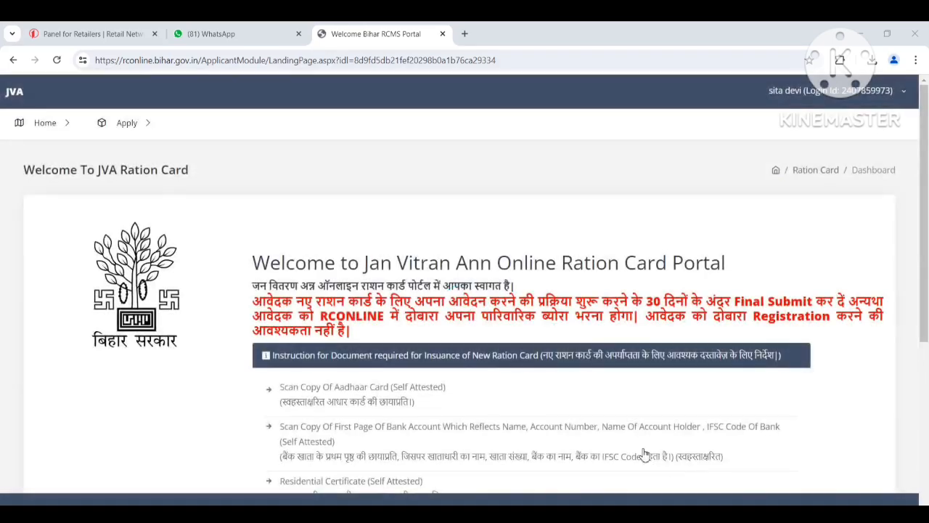
Step: Open the Apply For Correction form for adding, modifying or deleting ration card members
{"action": "scroll", "coordinate": [500, 370], "scroll_direction": "down", "scroll_amount": 2}
{"action": "scroll", "coordinate": [444, 368], "scroll_direction": "up", "scroll_amount": 2}
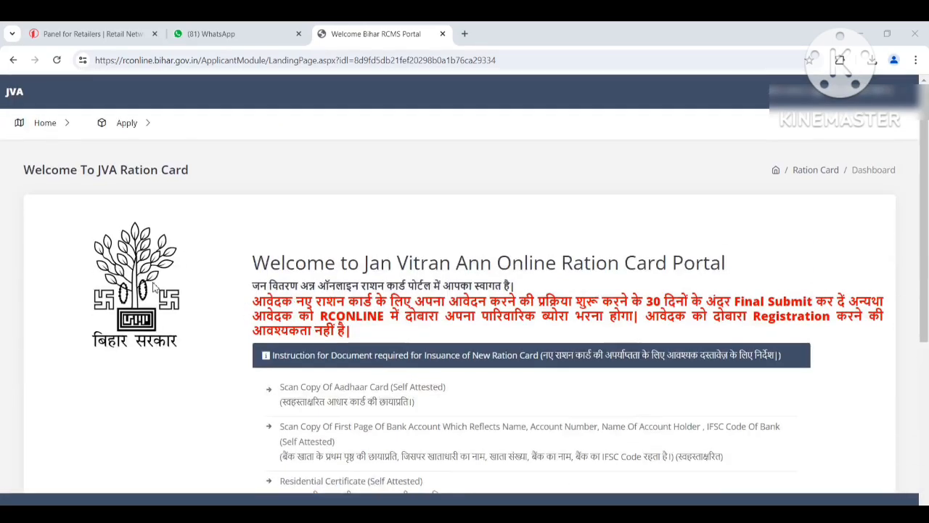
{"action": "left_click", "coordinate": [137, 128]}
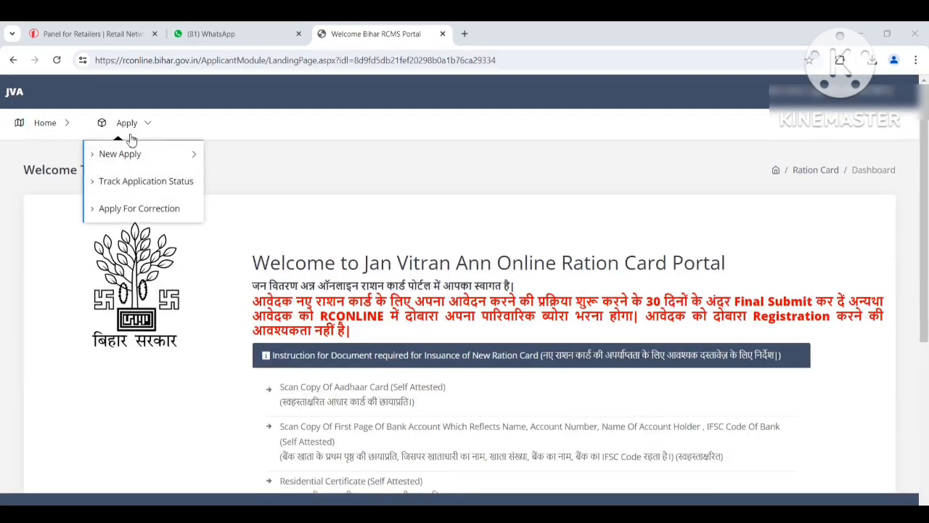
{"action": "left_click", "coordinate": [129, 150]}
{"action": "mouse_move", "coordinate": [131, 160]}
{"action": "left_click", "coordinate": [128, 216]}
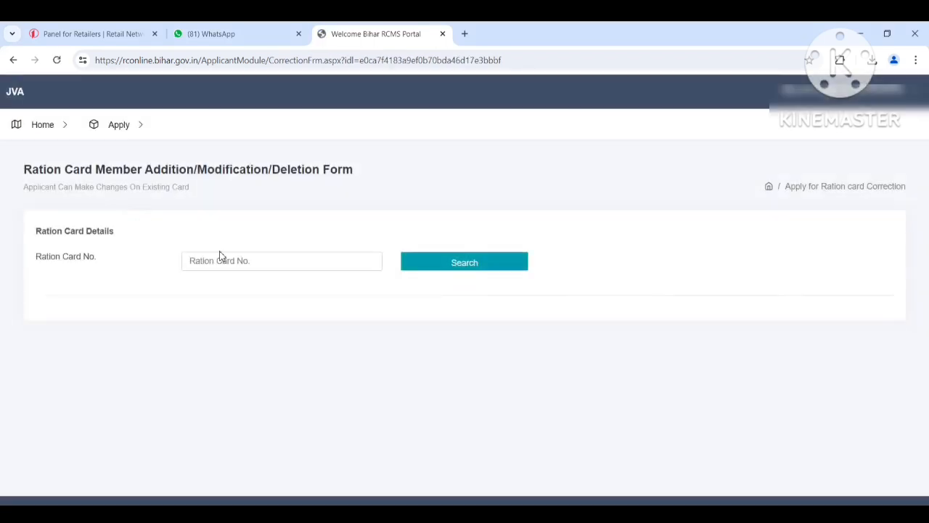
Step: Enter the ration card number and search for the card's details
{"action": "left_click", "coordinate": [220, 263]}
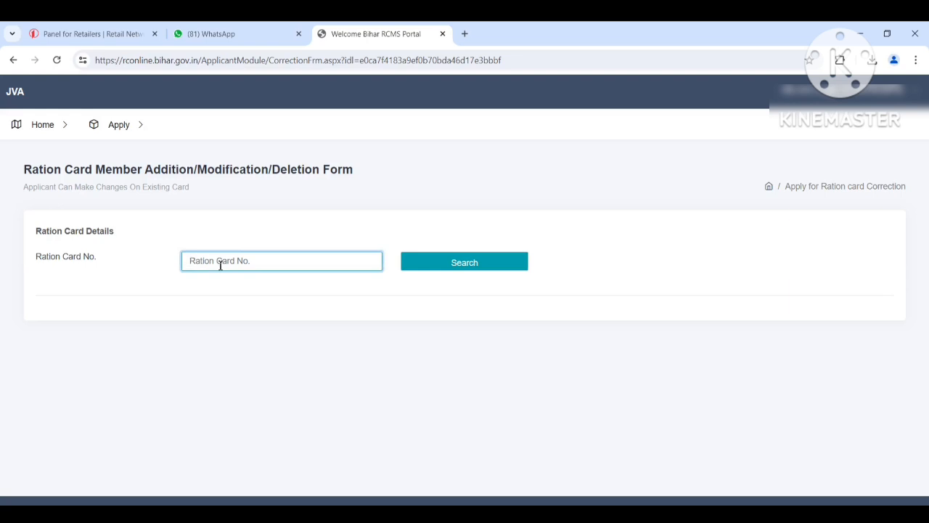
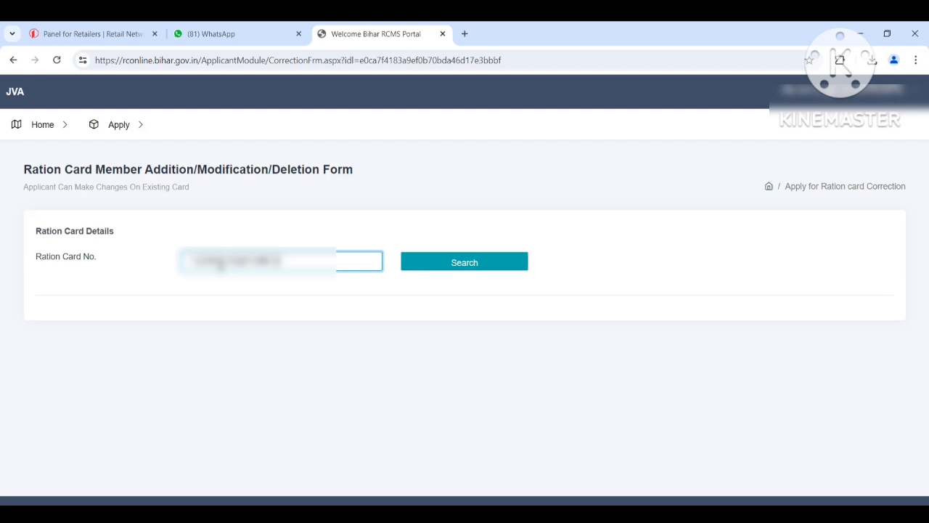
{"action": "left_click", "coordinate": [464, 265]}
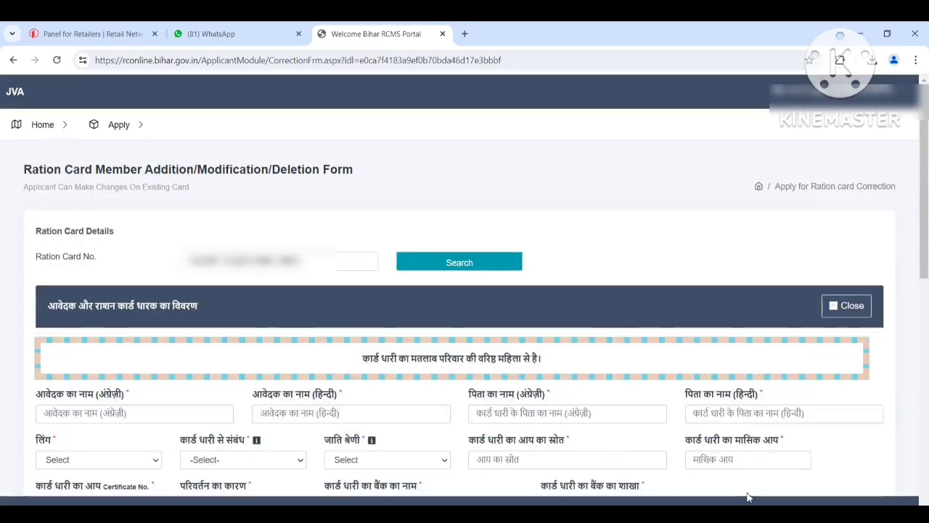
Step: Fill in the applicant's name and the father's name, each in English and Hindi
{"action": "scroll", "coordinate": [259, 342], "scroll_direction": "down", "scroll_amount": 1}
{"action": "scroll", "coordinate": [262, 342], "scroll_direction": "down", "scroll_amount": 4}
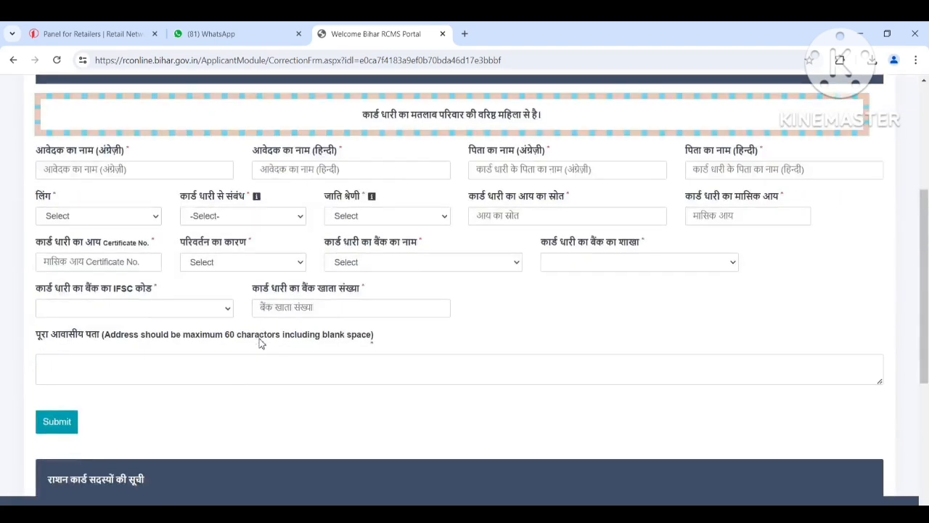
{"action": "scroll", "coordinate": [266, 344], "scroll_direction": "down", "scroll_amount": 2}
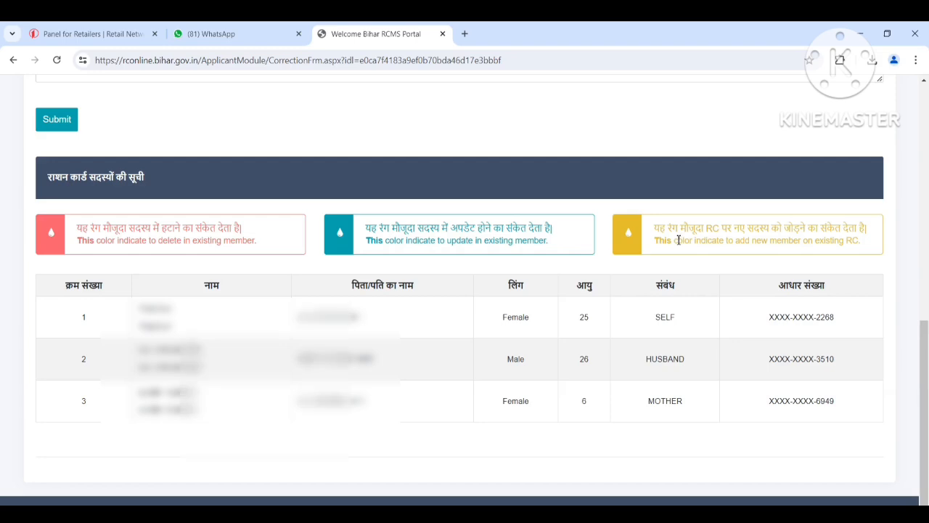
{"action": "scroll", "coordinate": [679, 240], "scroll_direction": "up", "scroll_amount": 6}
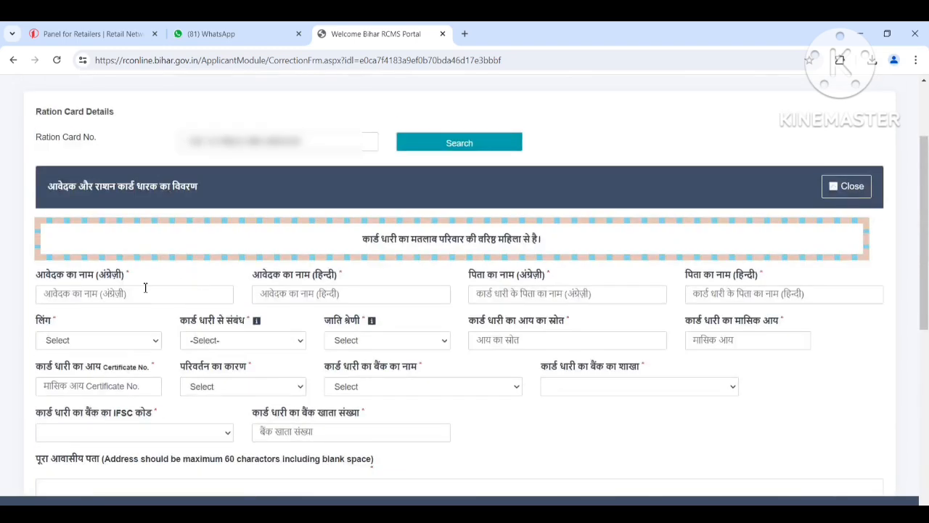
{"action": "left_click", "coordinate": [143, 293]}
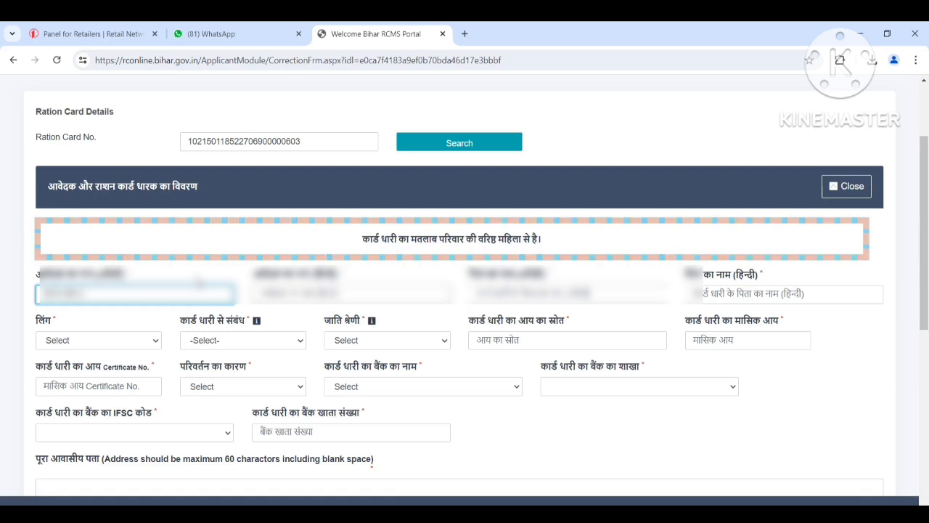
{"action": "left_click", "coordinate": [364, 296]}
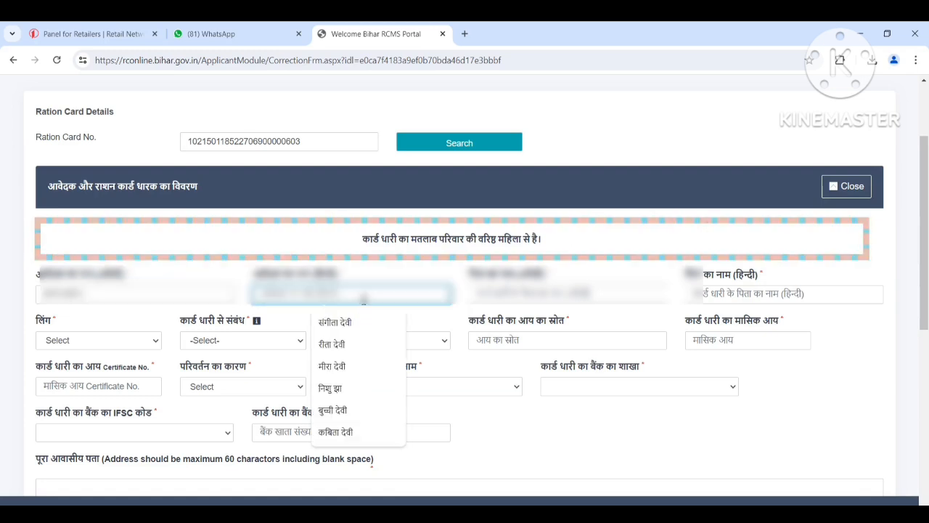
{"action": "type", "text": "ra"}
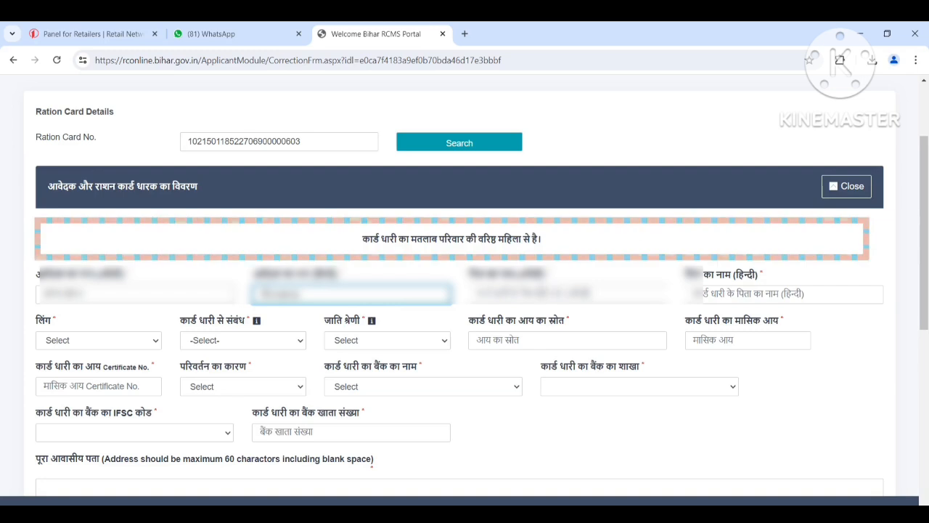
{"action": "left_click", "coordinate": [540, 293]}
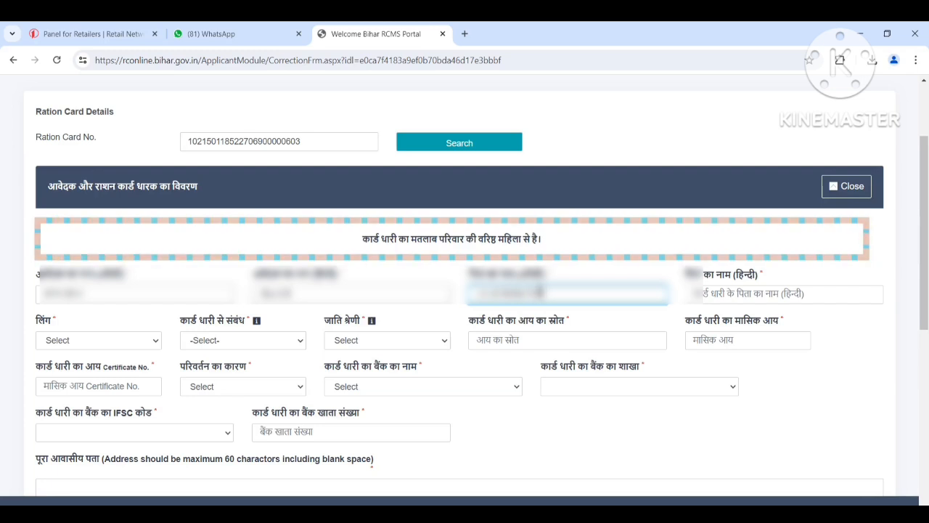
{"action": "left_click", "coordinate": [748, 297]}
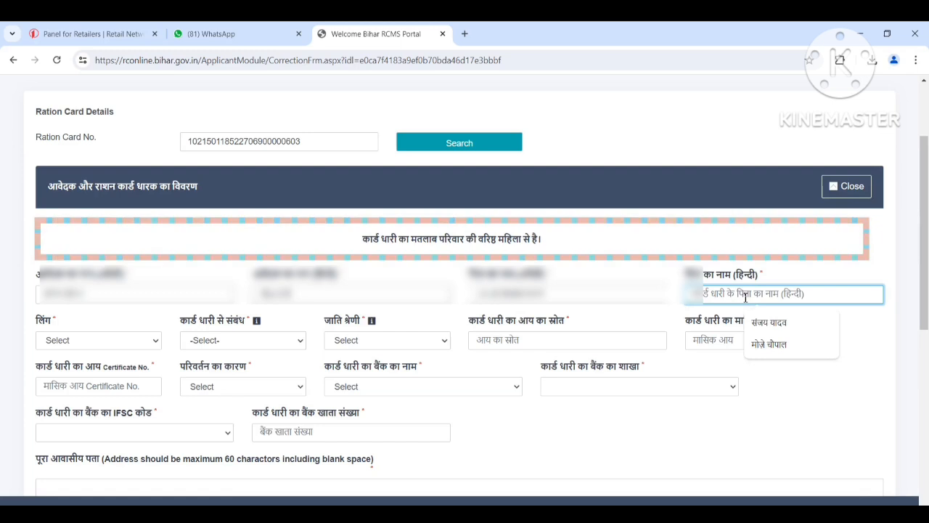
{"action": "type", "text": "रा"}
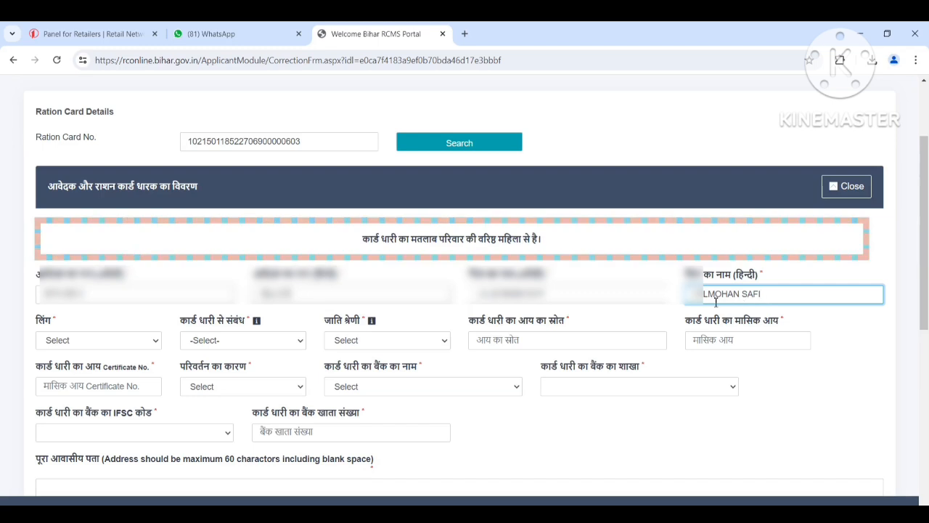
Step: Set the applicant's gender to पुरुष and the relationship to the card holder to स्वयं
{"action": "scroll", "coordinate": [606, 309], "scroll_direction": "down", "scroll_amount": 1}
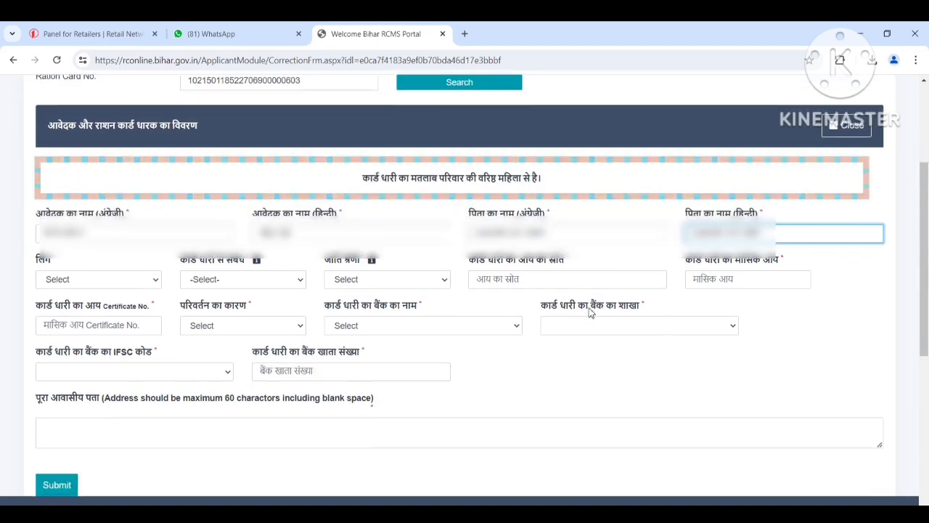
{"action": "left_click", "coordinate": [63, 283]}
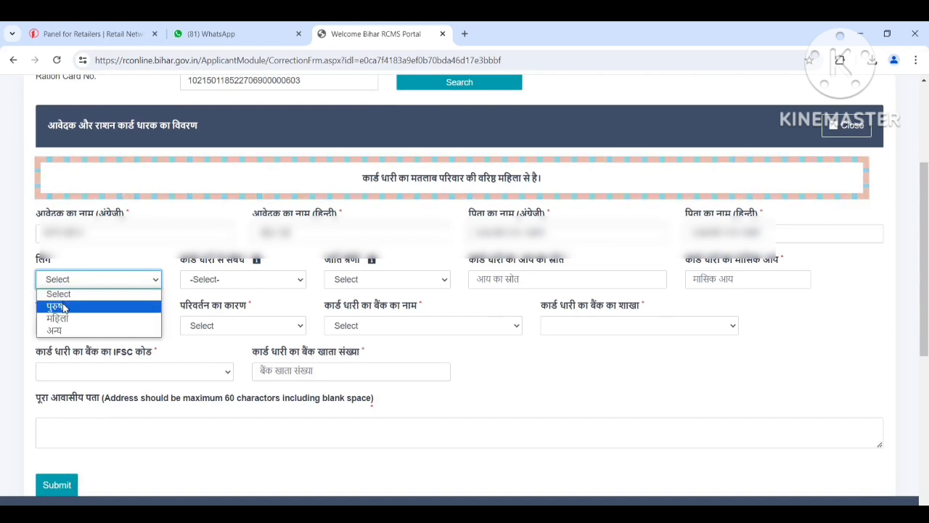
{"action": "left_click", "coordinate": [64, 309]}
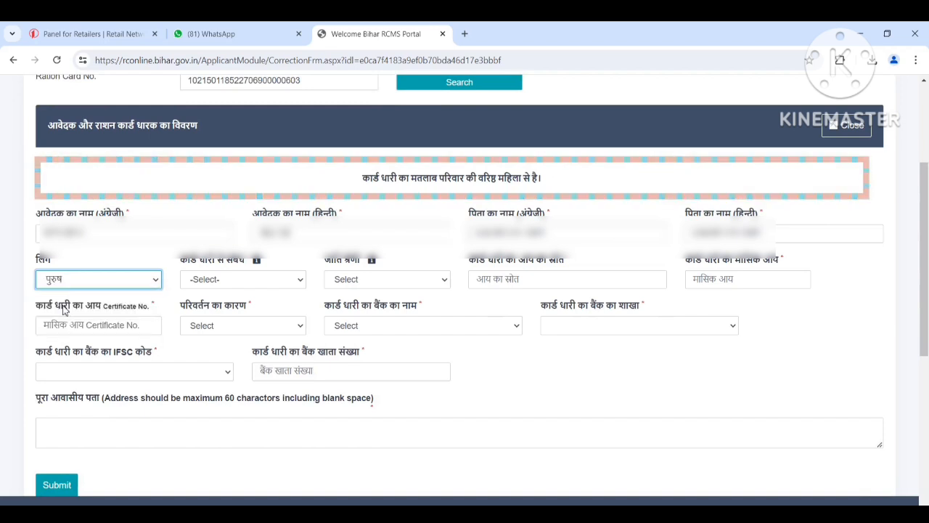
{"action": "left_click", "coordinate": [233, 282]}
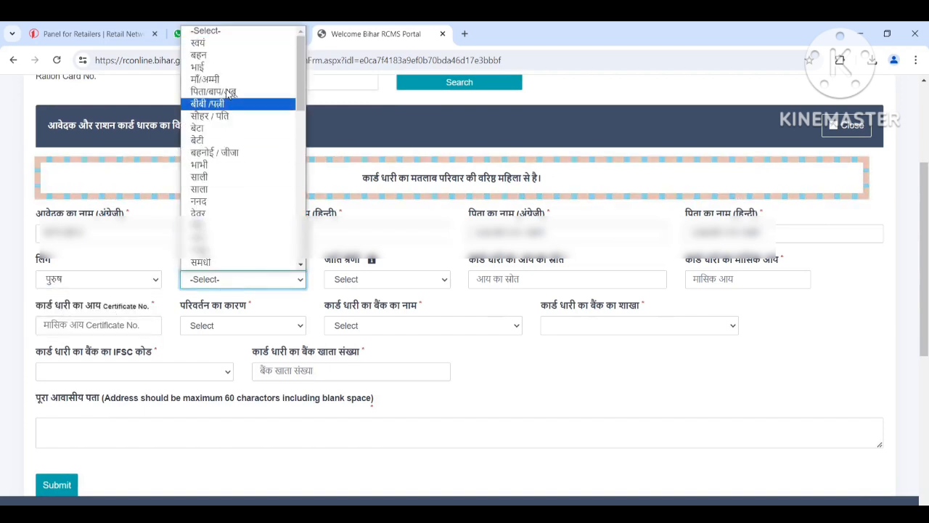
{"action": "left_click", "coordinate": [234, 38]}
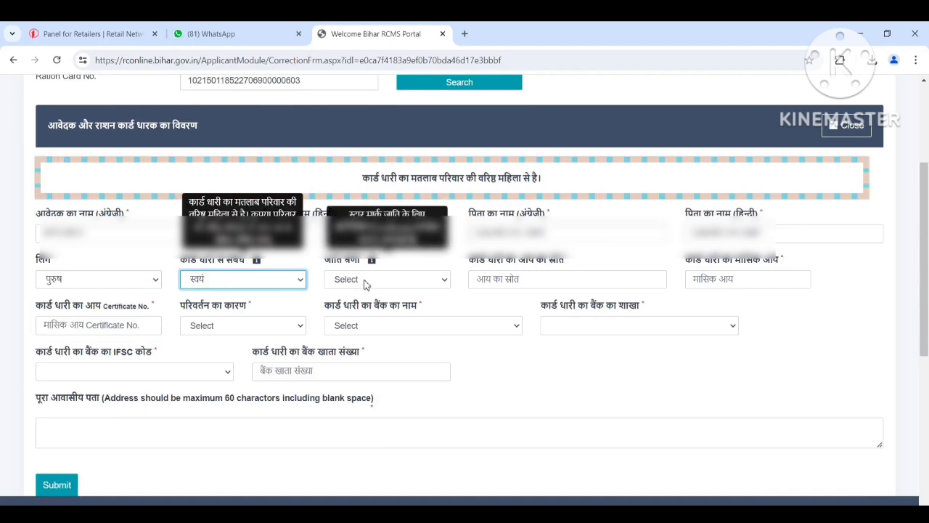
Step: Set the caste category to 2-अनुसूचित जाती* and enter the caste certificate number
{"action": "left_click", "coordinate": [364, 282]}
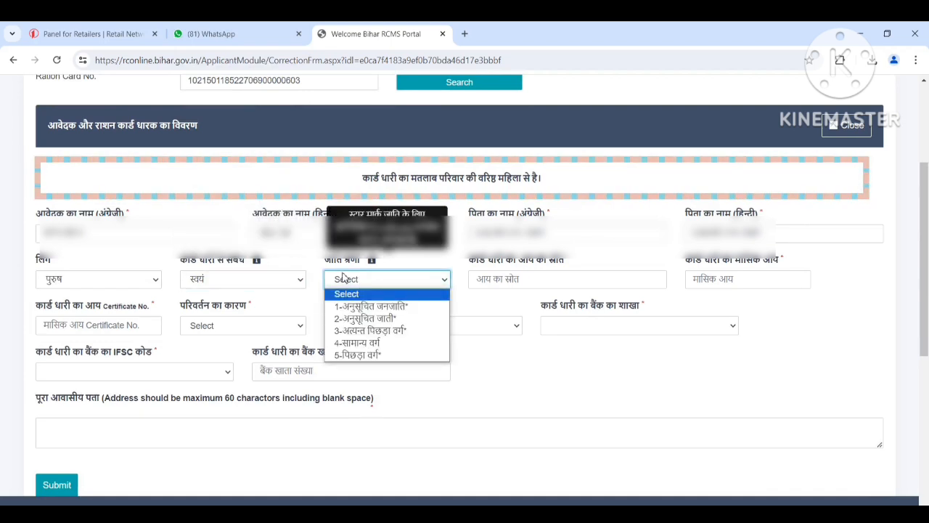
{"action": "left_click", "coordinate": [356, 318]}
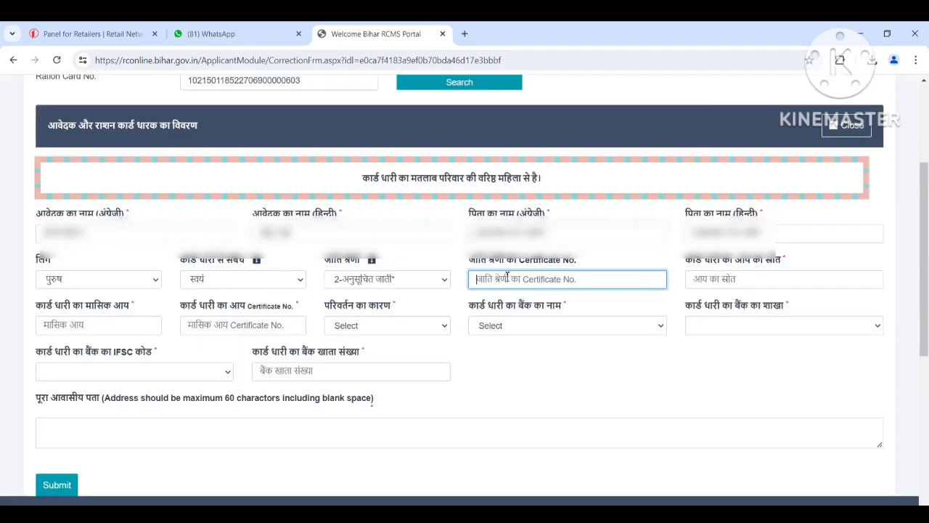
{"action": "left_click", "coordinate": [508, 277]}
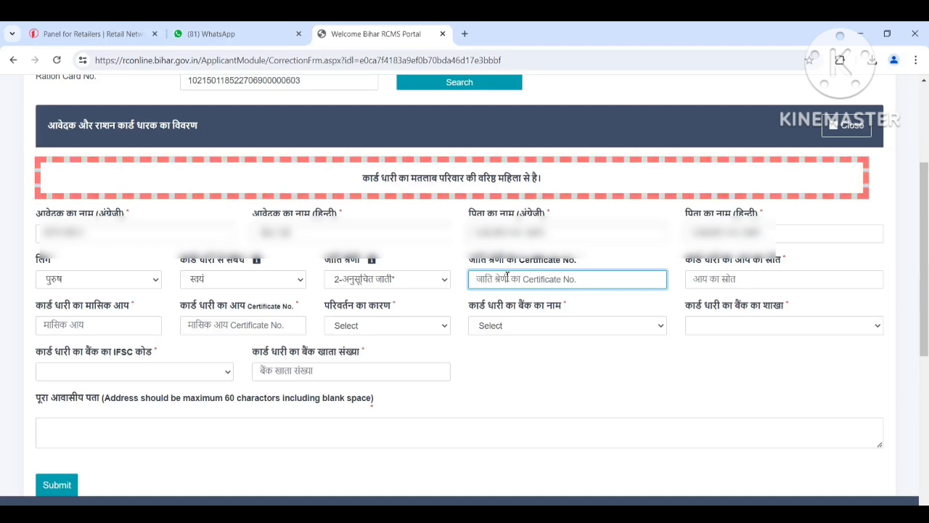
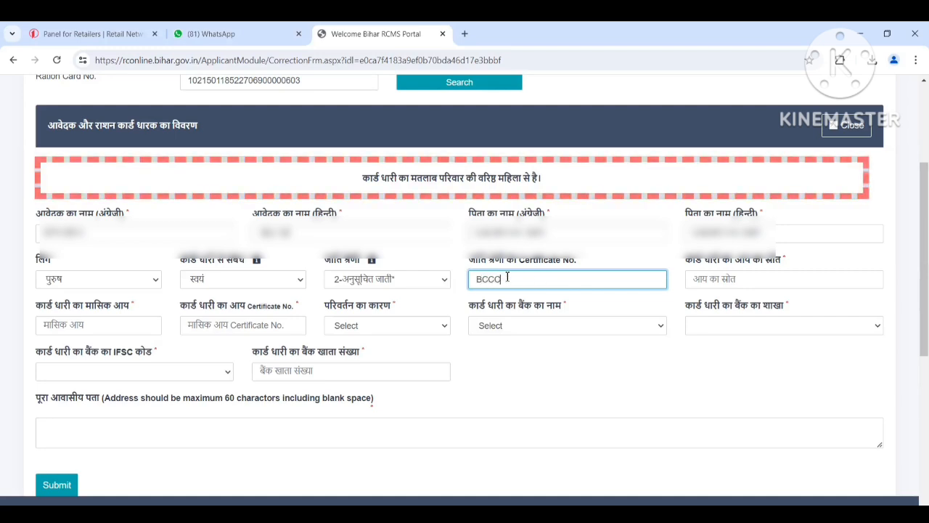
Step: Enter MAJDURI as the card holder's source of income and 8000 as the monthly income
{"action": "left_click", "coordinate": [747, 276]}
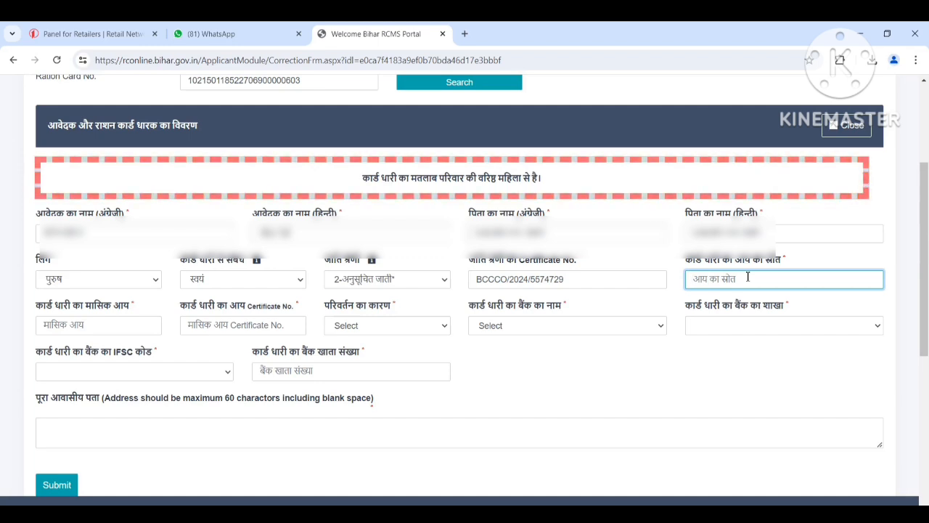
{"action": "type", "text": "MAJDURI"}
{"action": "left_click", "coordinate": [98, 326]}
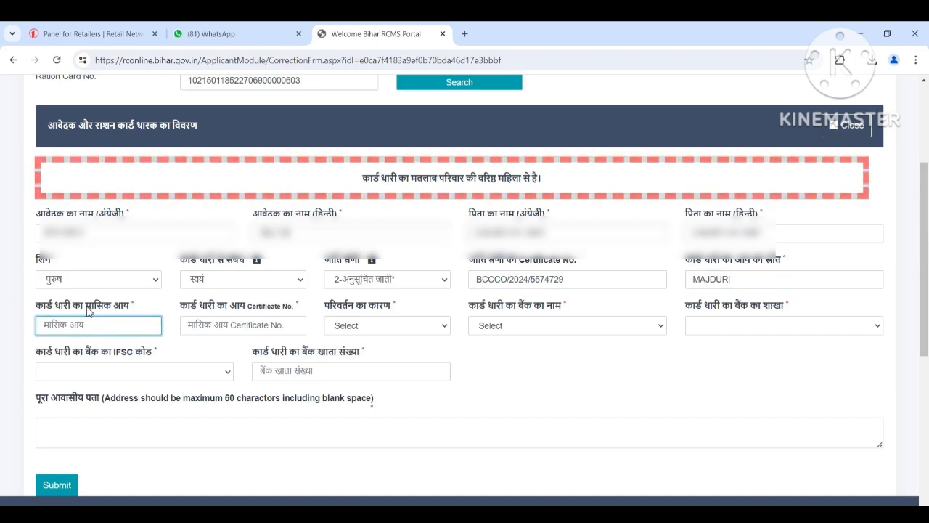
{"action": "type", "text": "8000"}
Step: Enter the card holder's income certificate number and set the reason for the change to जन्म
{"action": "left_click", "coordinate": [235, 326]}
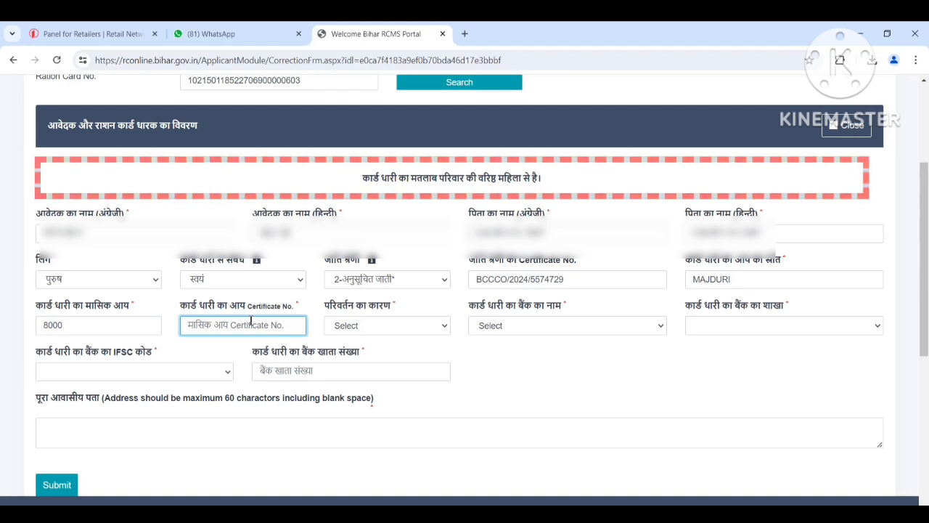
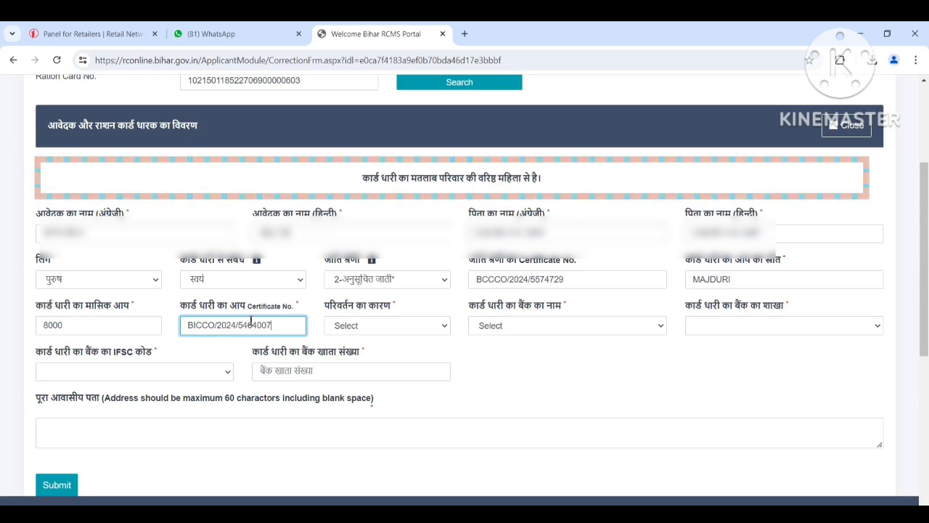
{"action": "left_click", "coordinate": [357, 329]}
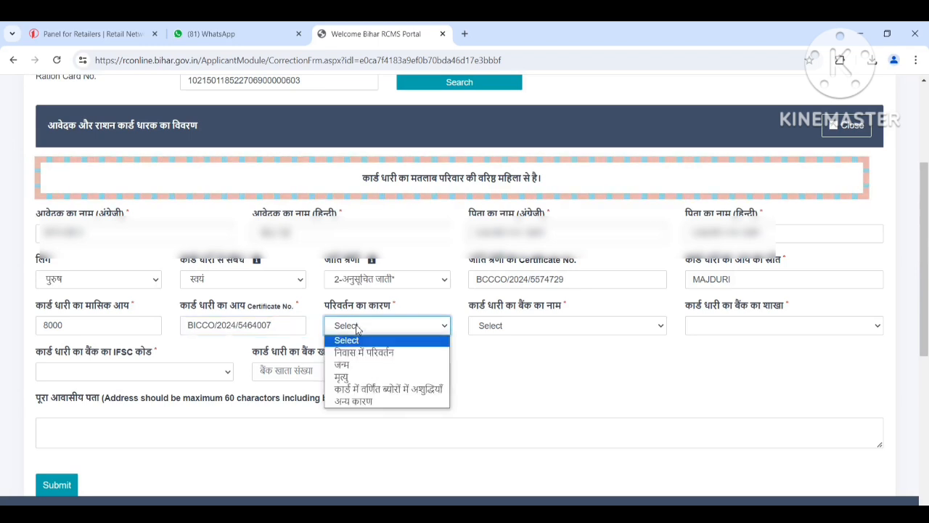
{"action": "left_click", "coordinate": [361, 366]}
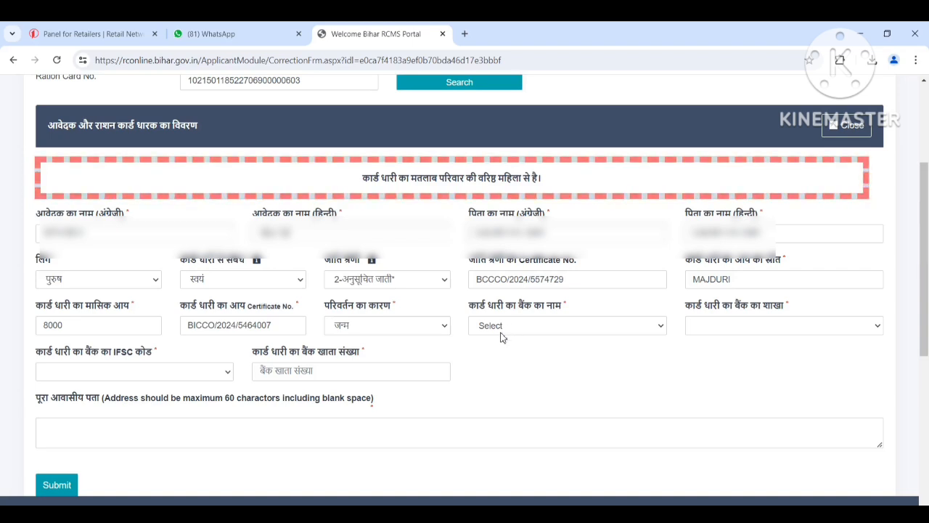
Step: Set the card holder's bank to Bank of India, the branch to BAJIDPUR-(BAJIDPUR,DARBHANGA) and the IFSC code to BKID0005995
{"action": "left_click", "coordinate": [501, 336]}
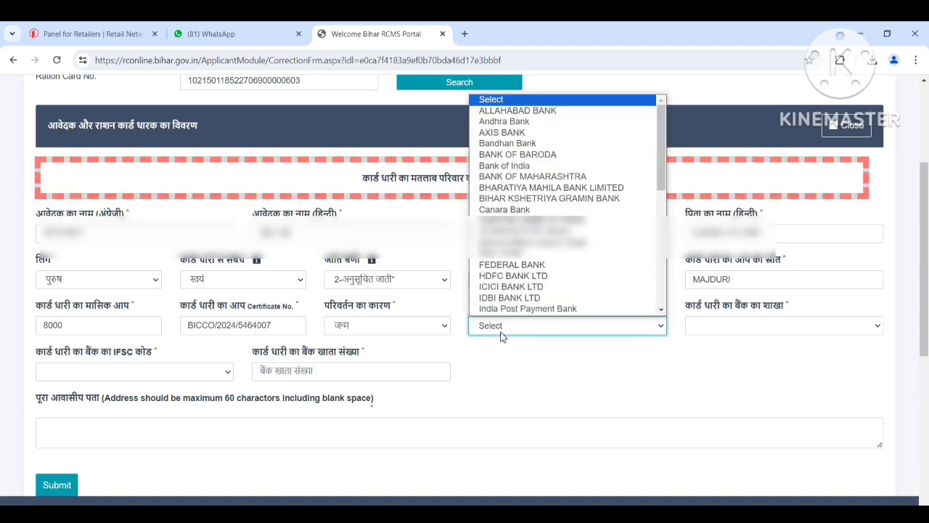
{"action": "left_click", "coordinate": [524, 166]}
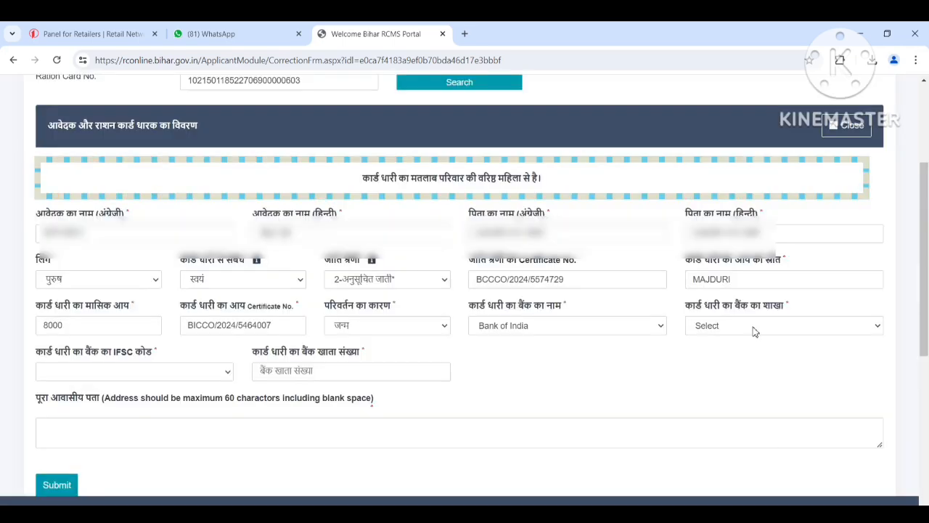
{"action": "left_click", "coordinate": [753, 328]}
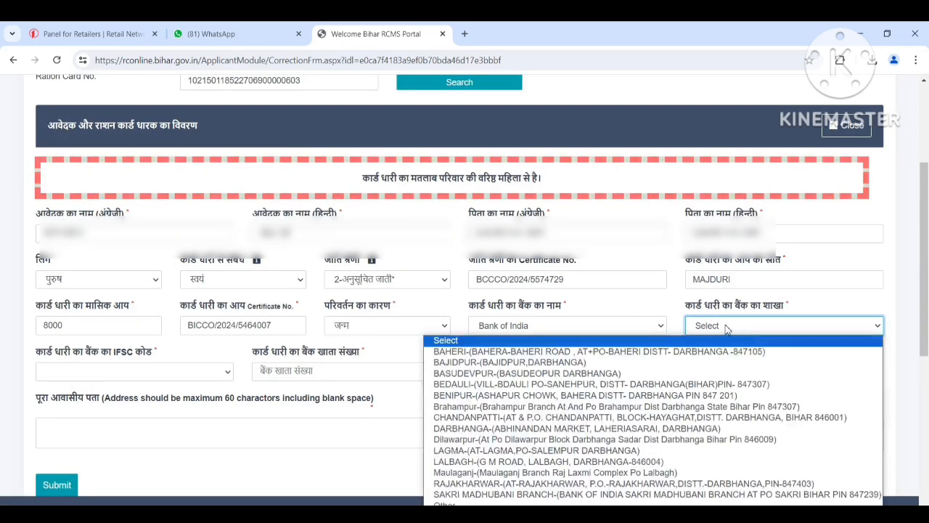
{"action": "left_click", "coordinate": [569, 362]}
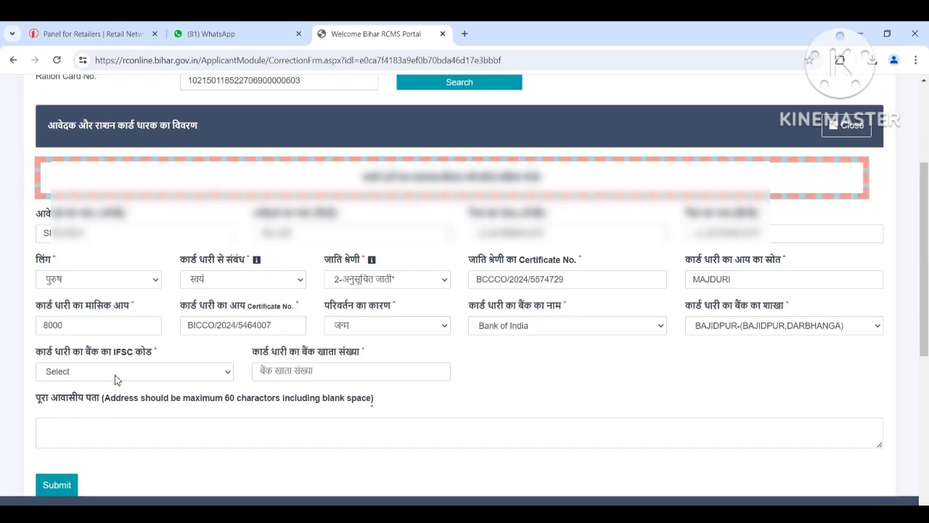
{"action": "left_click", "coordinate": [121, 373]}
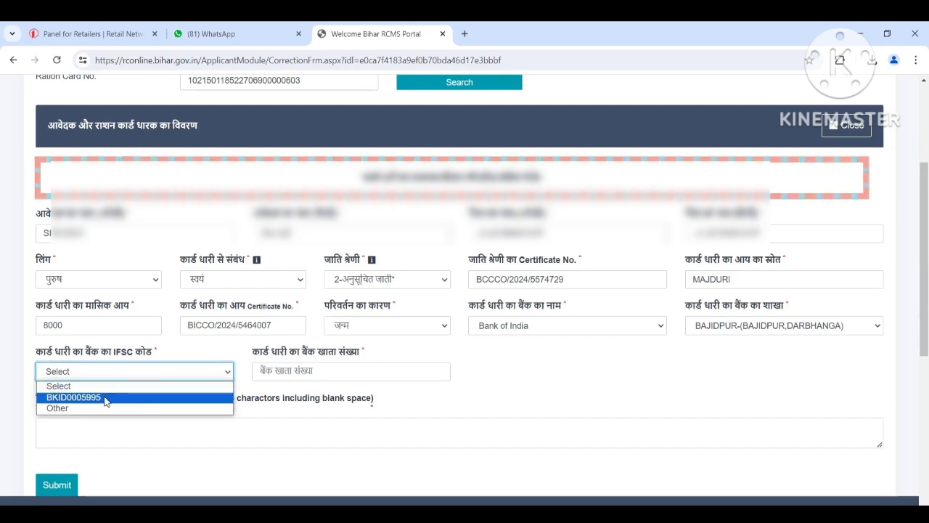
{"action": "left_click", "coordinate": [105, 398]}
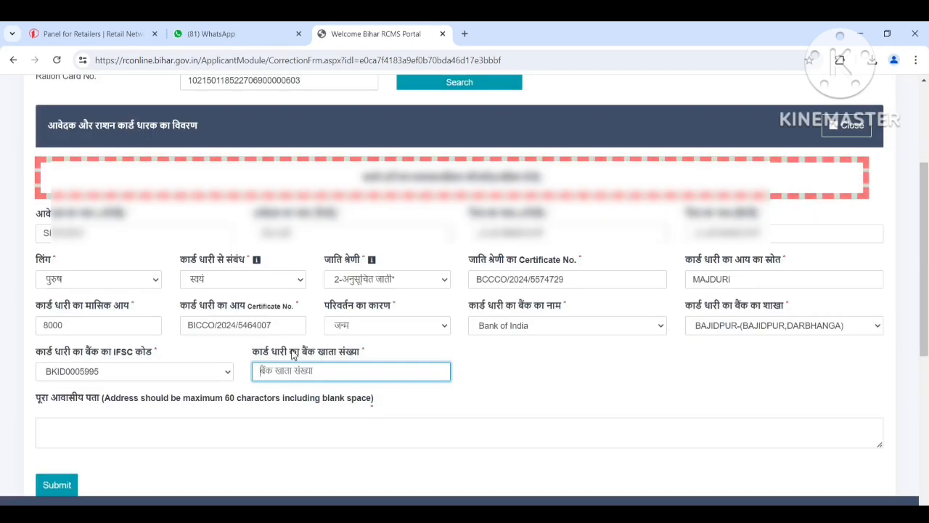
Step: Enter the card holder's bank account number
{"action": "type", "text": "5"}
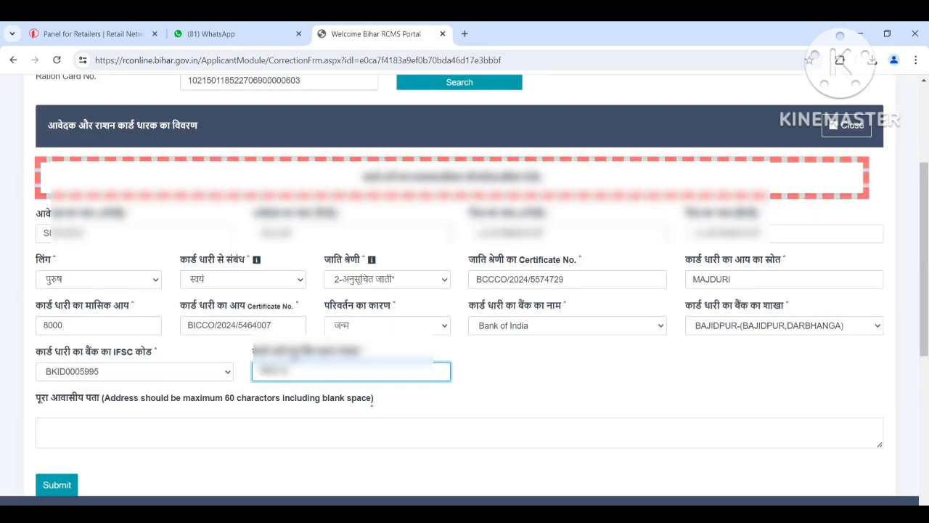
{"action": "type", "text": "??????"}
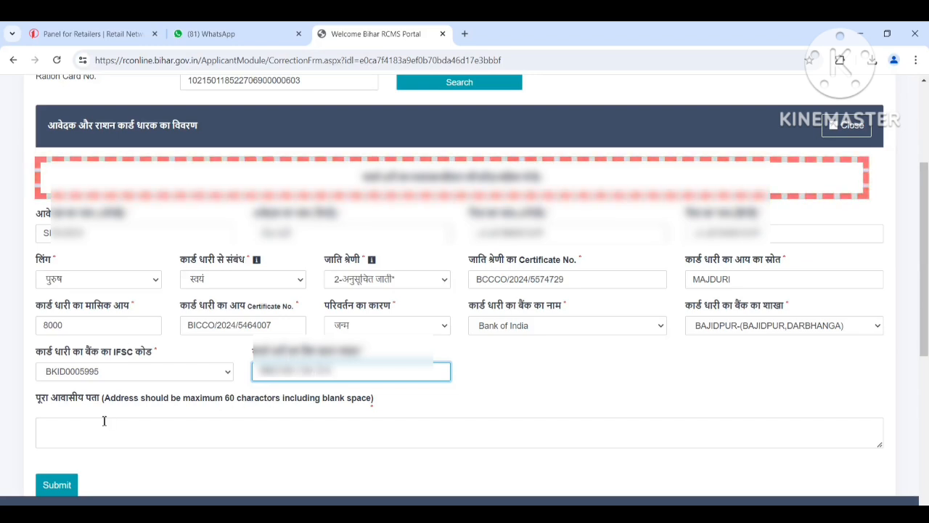
Step: Enter the full residential address and submit the applicant details
{"action": "left_click", "coordinate": [94, 436]}
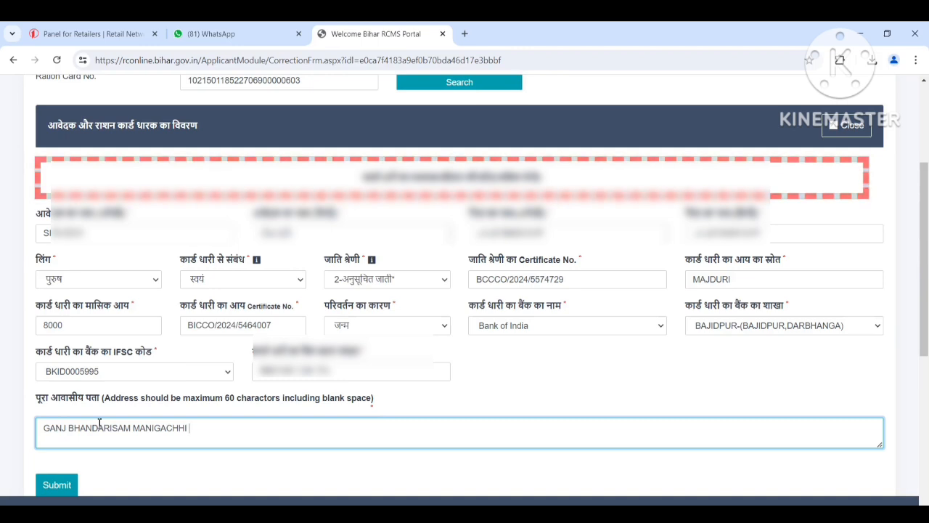
{"action": "type", "text": "DARBHANGA BIHAR"}
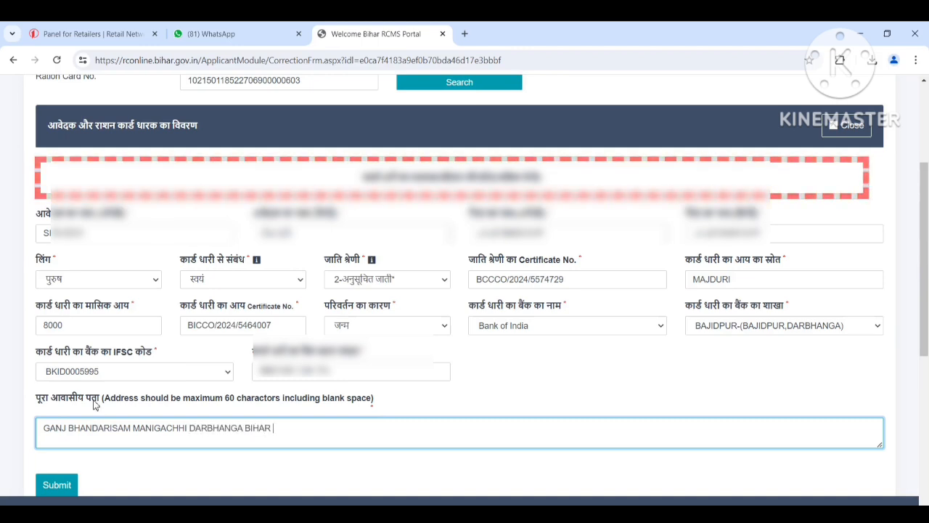
{"action": "scroll", "coordinate": [95, 405], "scroll_direction": "down", "scroll_amount": 1}
{"action": "left_click", "coordinate": [61, 430]}
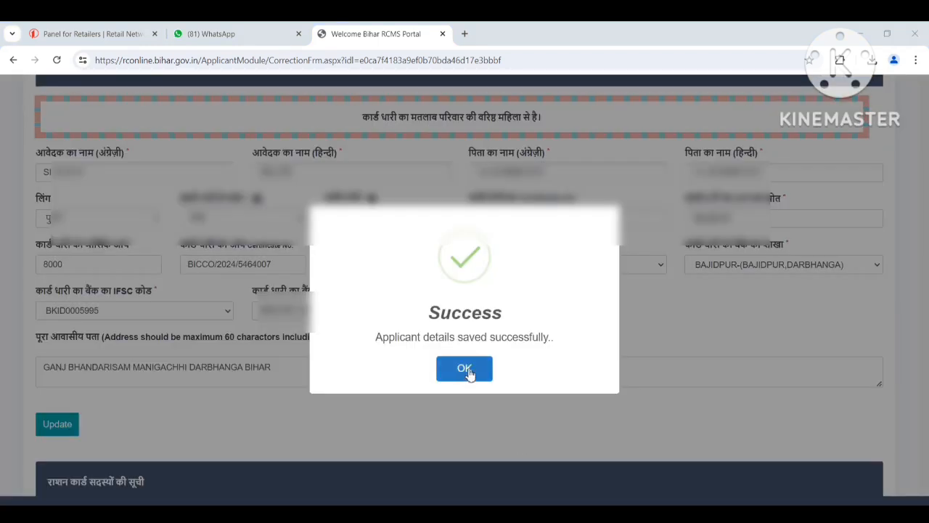
{"action": "left_click", "coordinate": [474, 371]}
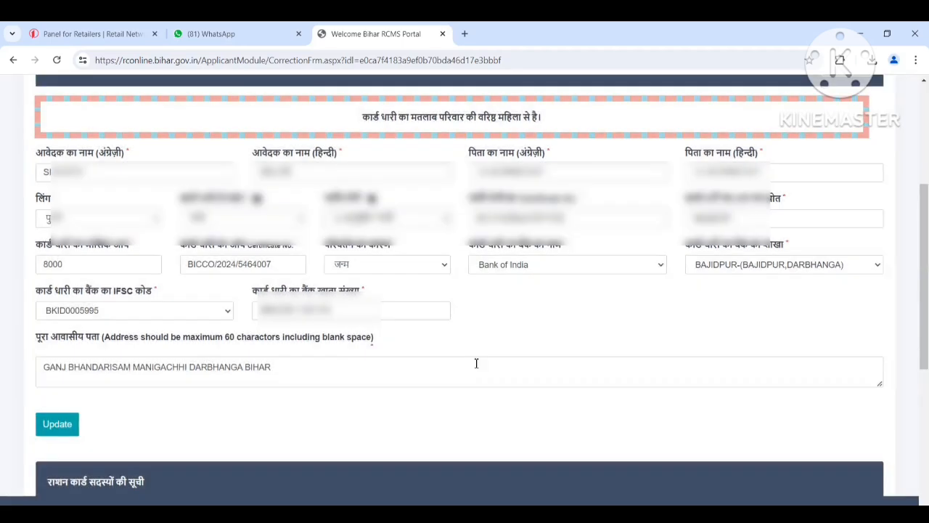
Step: Add a new महिला member aged 14 with relationship बेटी, filling in her names, husband's/father's name, Aadhaar number, mobile number and remaining details
{"action": "scroll", "coordinate": [476, 363], "scroll_direction": "down", "scroll_amount": 3}
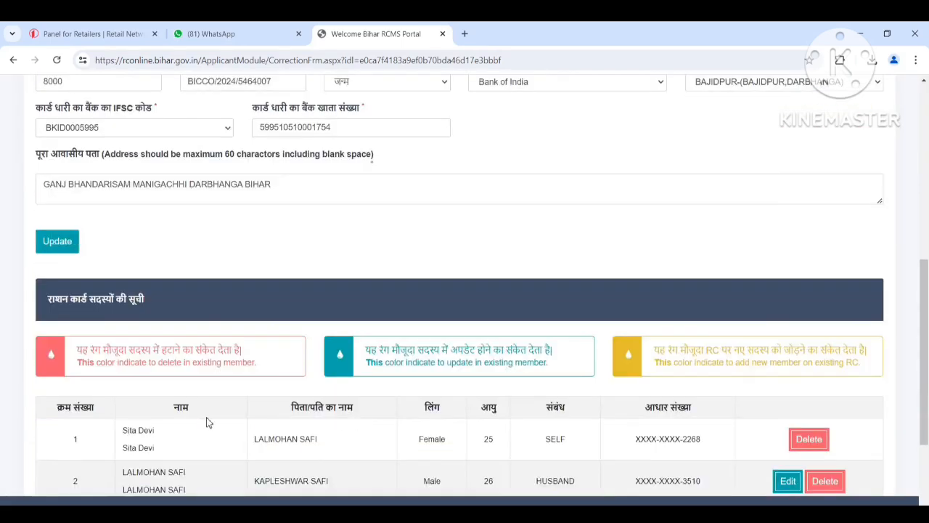
{"action": "scroll", "coordinate": [209, 419], "scroll_direction": "down", "scroll_amount": 5}
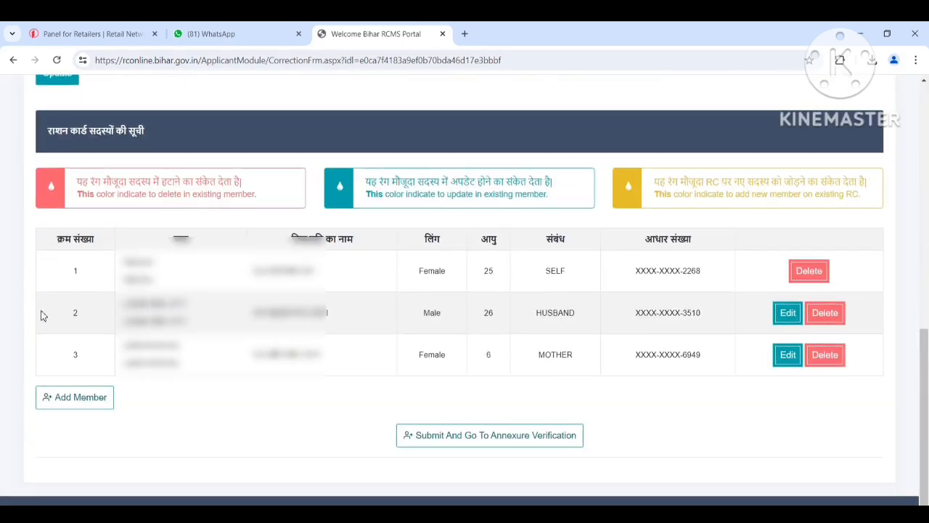
{"action": "left_click", "coordinate": [76, 404]}
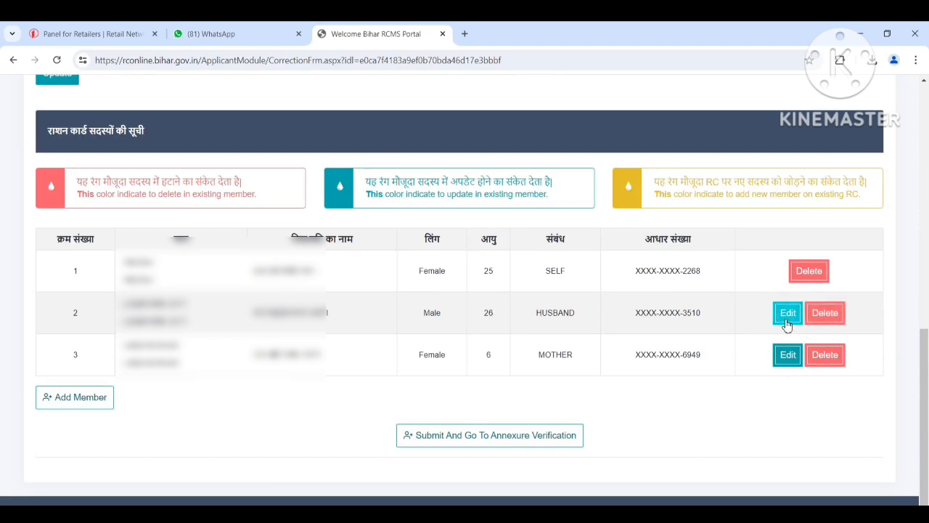
{"action": "left_click", "coordinate": [90, 401]}
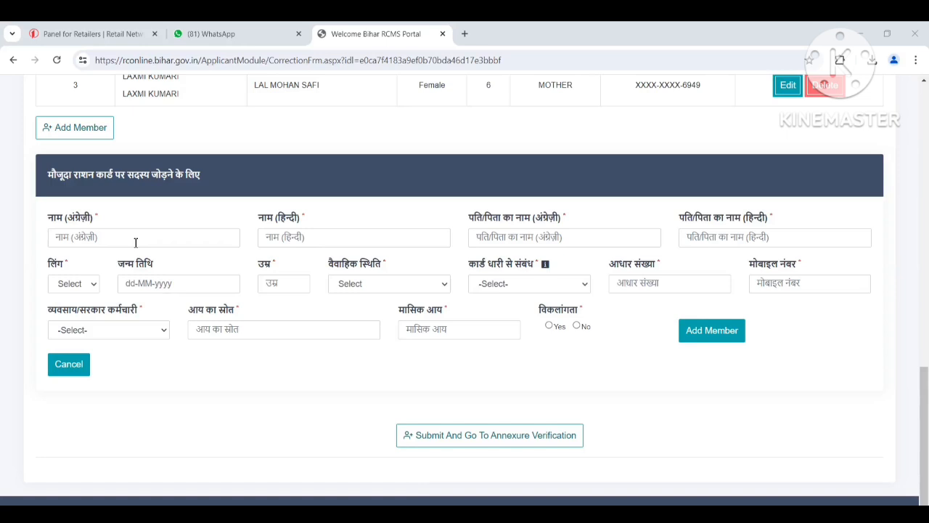
{"action": "left_click", "coordinate": [135, 242]}
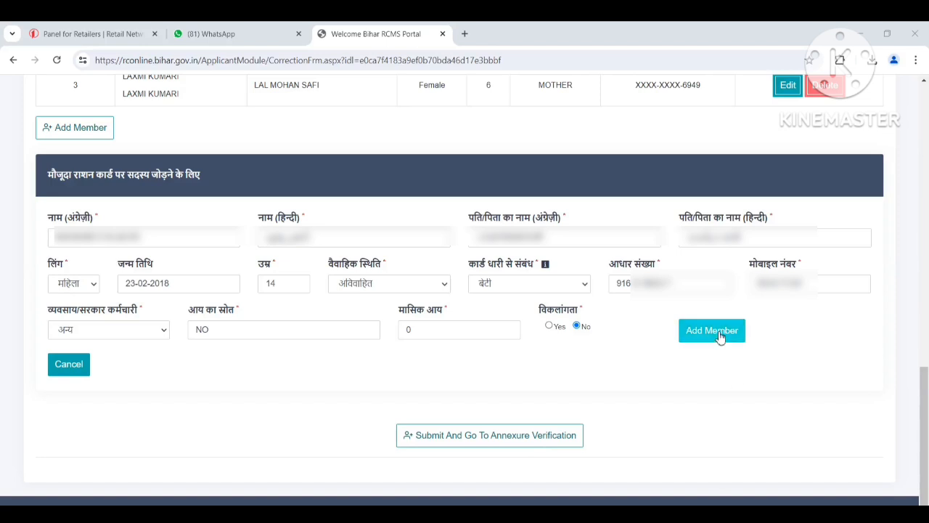
{"action": "left_click", "coordinate": [718, 332]}
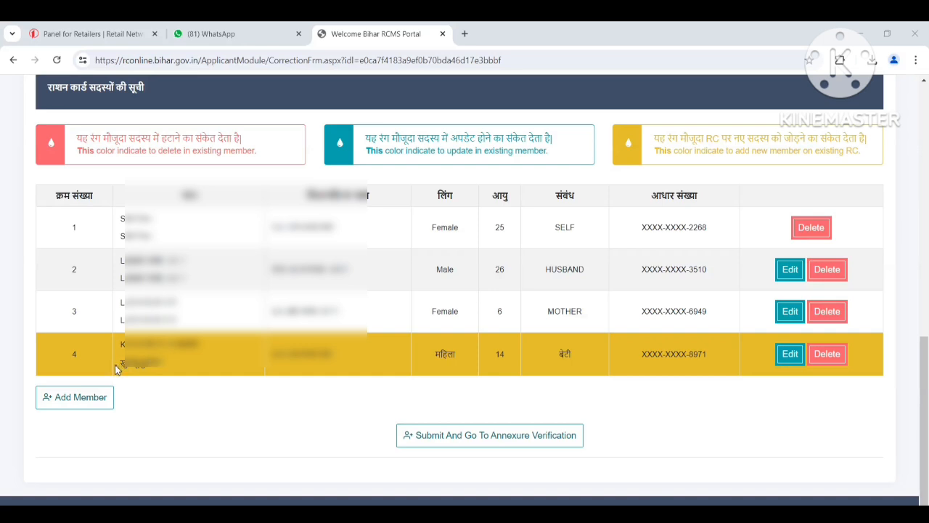
Step: Add a second महिला member with her personal details, marital status अविवाहित, relationship बेटी, occupation अन्य, income source NO, monthly income 0 and disability No
{"action": "left_click", "coordinate": [82, 404]}
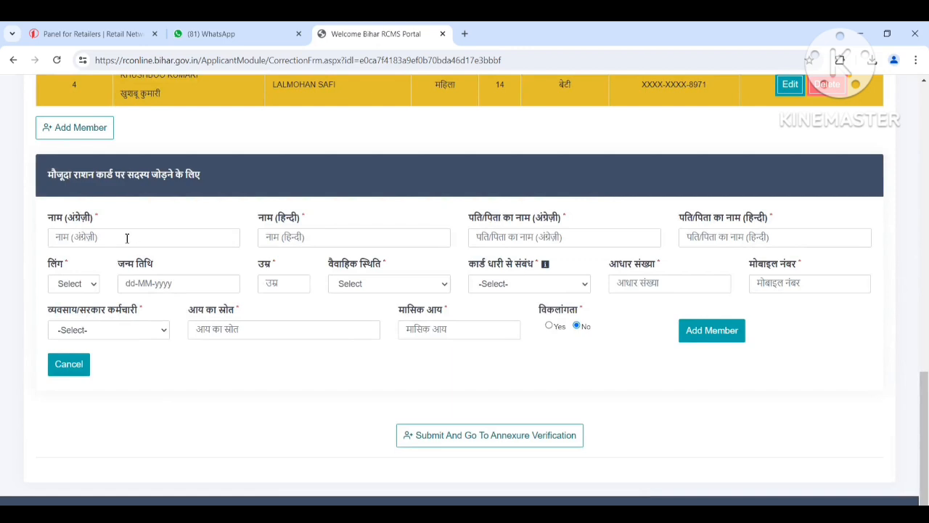
{"action": "left_click", "coordinate": [116, 242]}
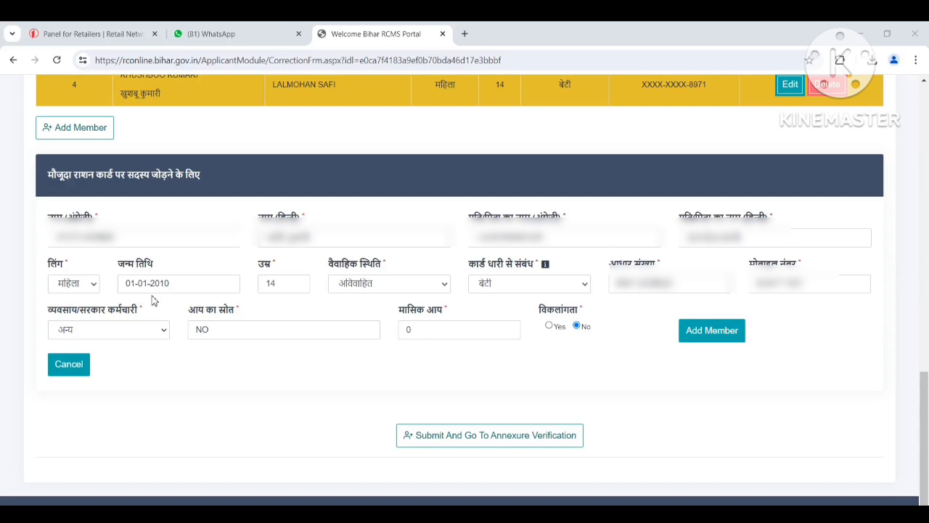
{"action": "left_click", "coordinate": [713, 331]}
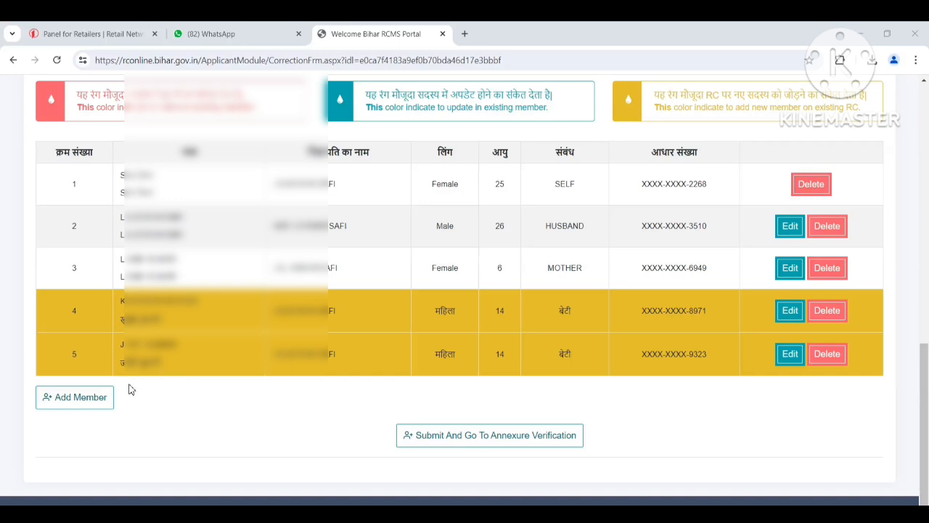
Step: Add a third महिला member aged 4 with relationship बेटी, filling in her names, Aadhaar number and other required details
{"action": "left_click", "coordinate": [83, 406]}
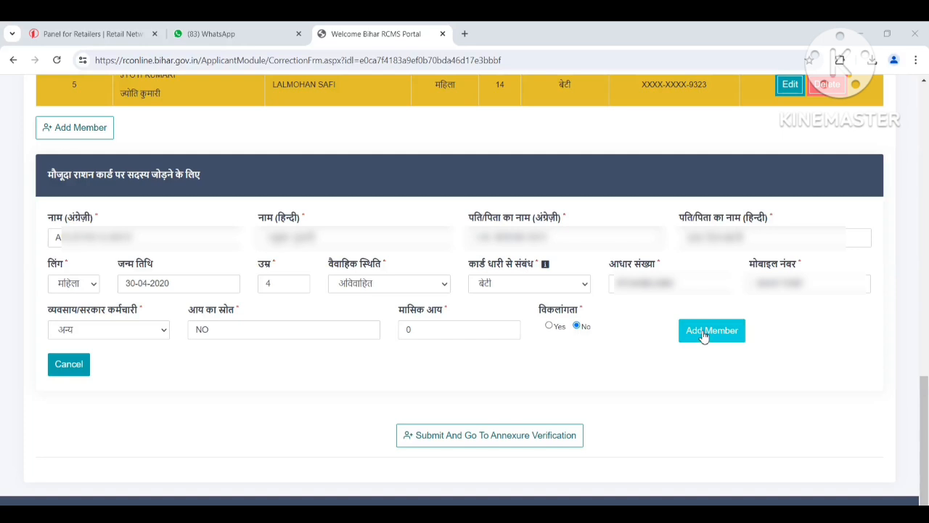
{"action": "left_click", "coordinate": [702, 331]}
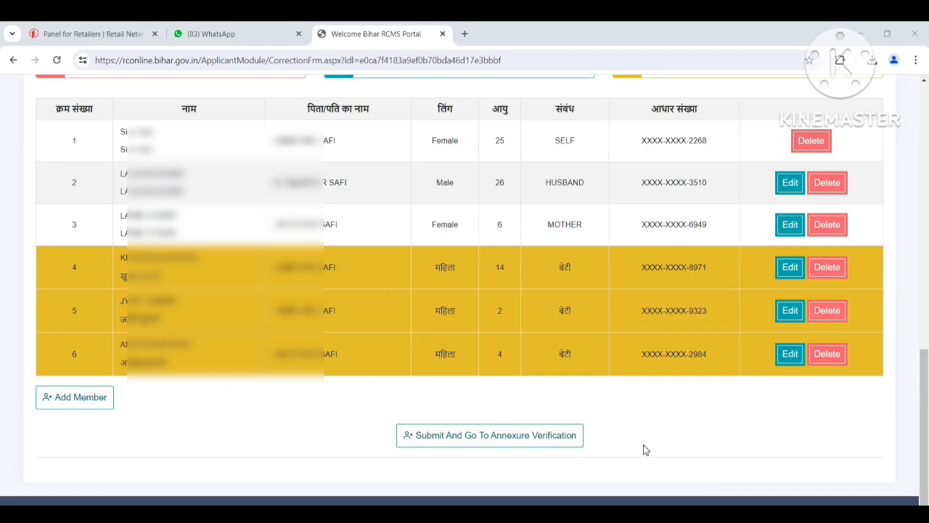
{"action": "scroll", "coordinate": [665, 399], "scroll_direction": "up", "scroll_amount": 10}
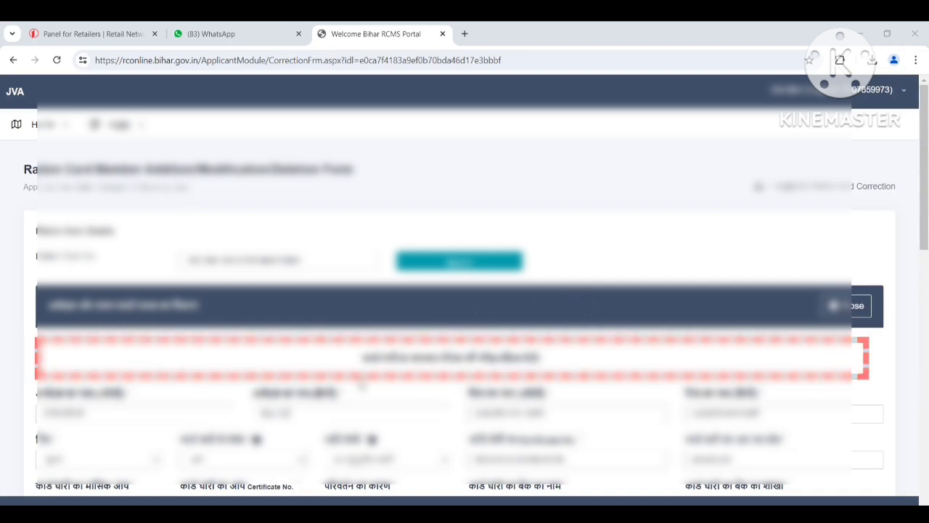
Step: Set the applicant's gender to महिला in the ration card holder details
{"action": "scroll", "coordinate": [598, 409], "scroll_direction": "down", "scroll_amount": 2}
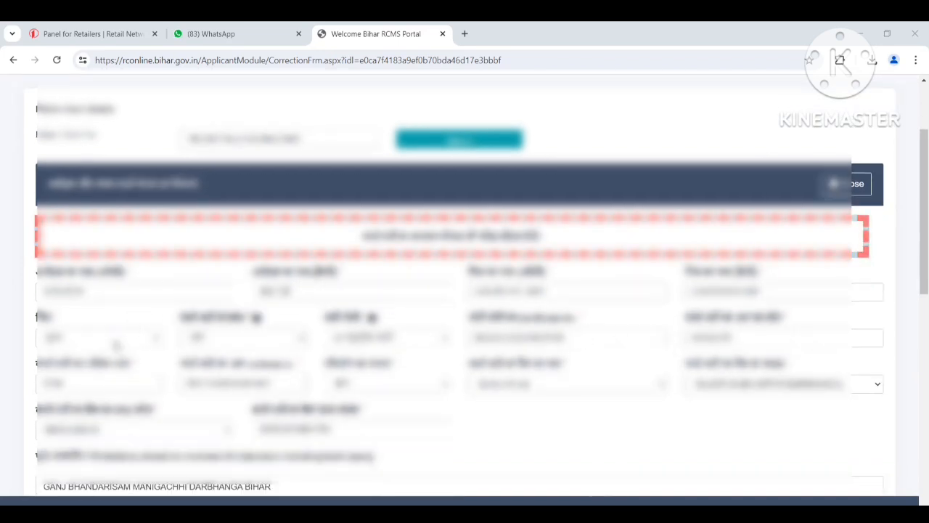
{"action": "left_click", "coordinate": [102, 337]}
{"action": "left_click", "coordinate": [80, 376]}
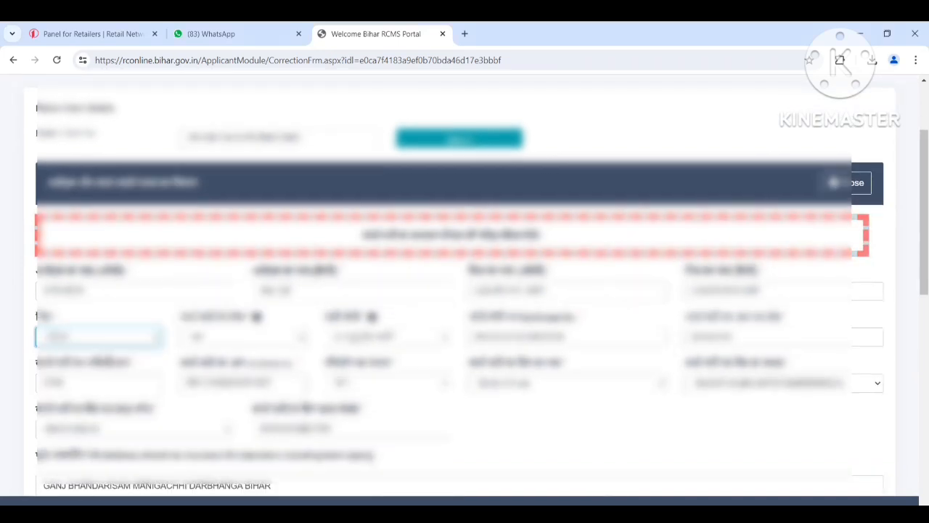
Step: Check the applicant details and the member list, and submit them for annexure verification
{"action": "scroll", "coordinate": [134, 481], "scroll_direction": "down", "scroll_amount": 2}
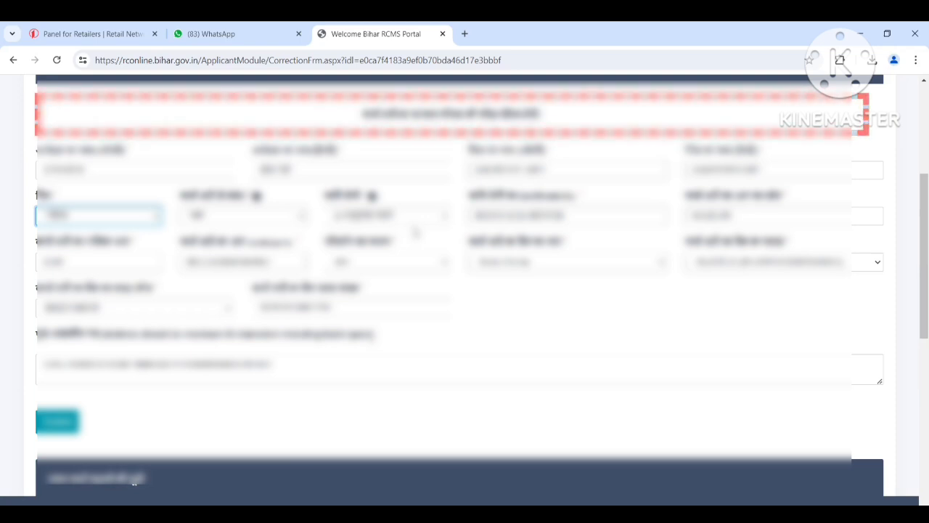
{"action": "scroll", "coordinate": [236, 288], "scroll_direction": "down", "scroll_amount": 3}
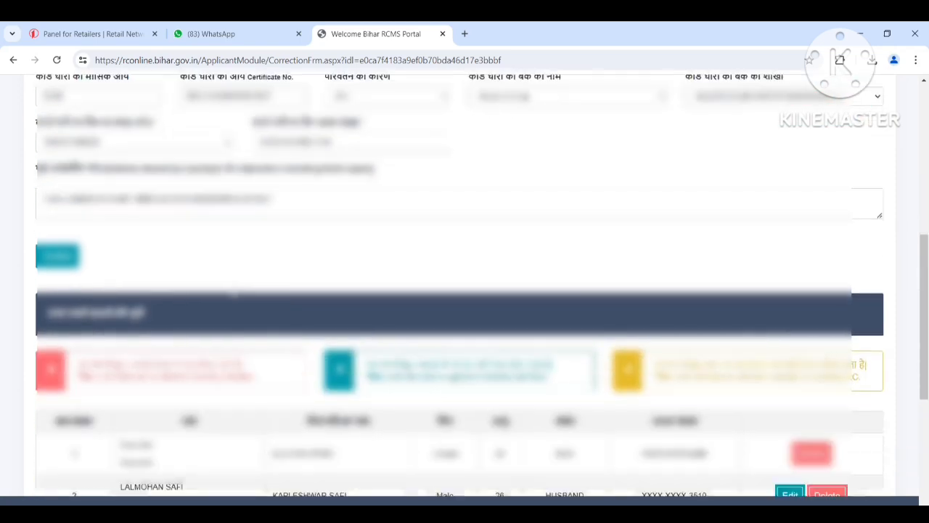
{"action": "scroll", "coordinate": [228, 312], "scroll_direction": "down", "scroll_amount": 3}
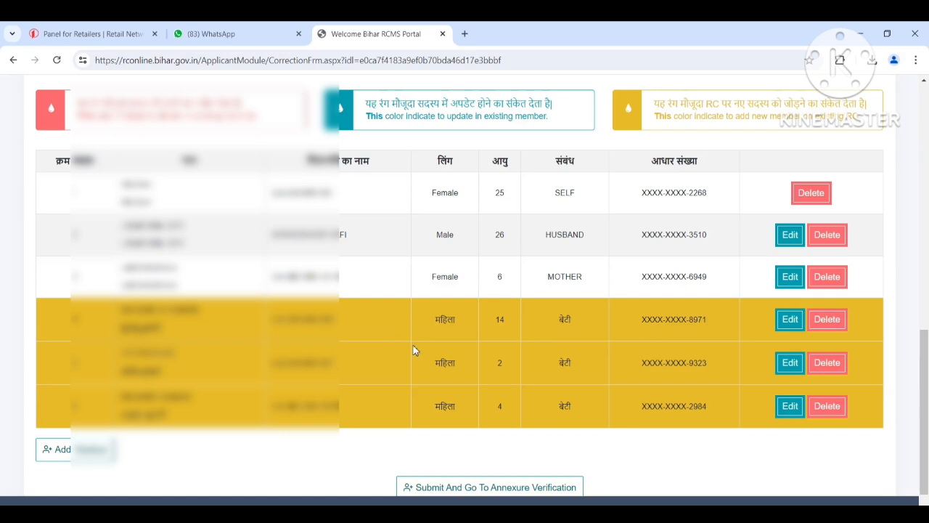
{"action": "scroll", "coordinate": [415, 349], "scroll_direction": "down", "scroll_amount": 1}
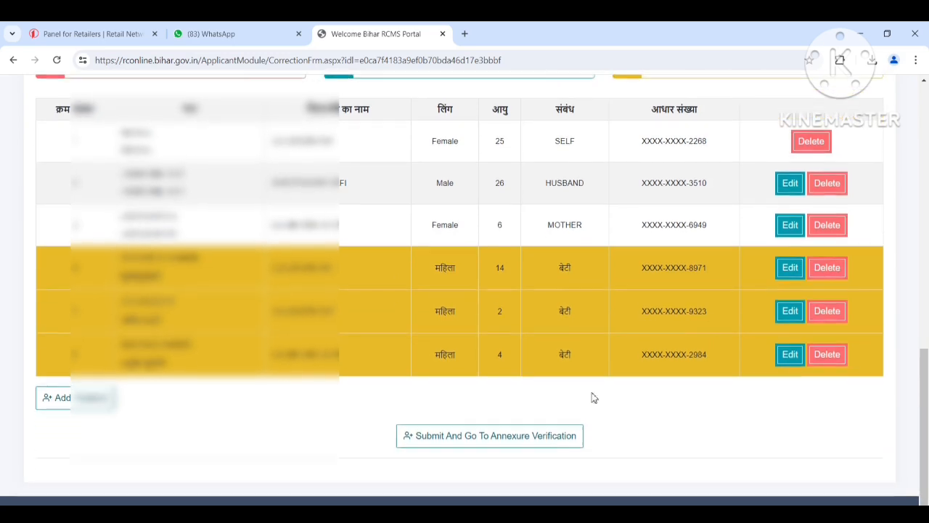
{"action": "left_click", "coordinate": [494, 437]}
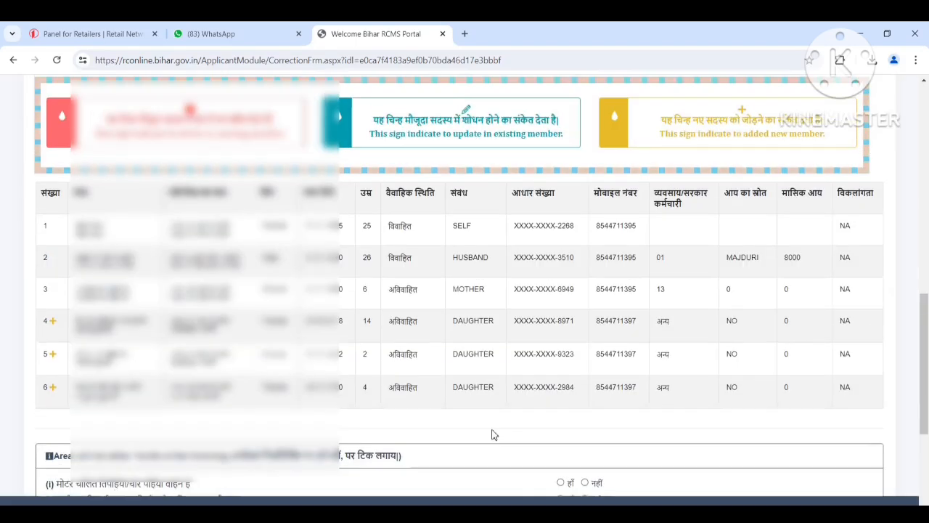
Step: Review the submitted card holder details, bank information, address and the full family member table
{"action": "scroll", "coordinate": [497, 429], "scroll_direction": "up", "scroll_amount": 1}
{"action": "scroll", "coordinate": [510, 402], "scroll_direction": "up", "scroll_amount": 8}
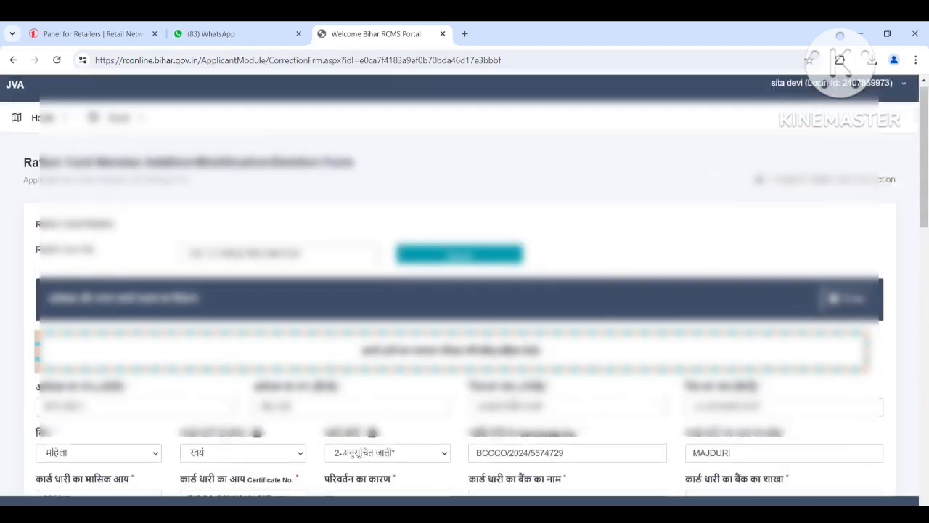
{"action": "scroll", "coordinate": [513, 405], "scroll_direction": "down", "scroll_amount": 1}
{"action": "scroll", "coordinate": [514, 405], "scroll_direction": "down", "scroll_amount": 2}
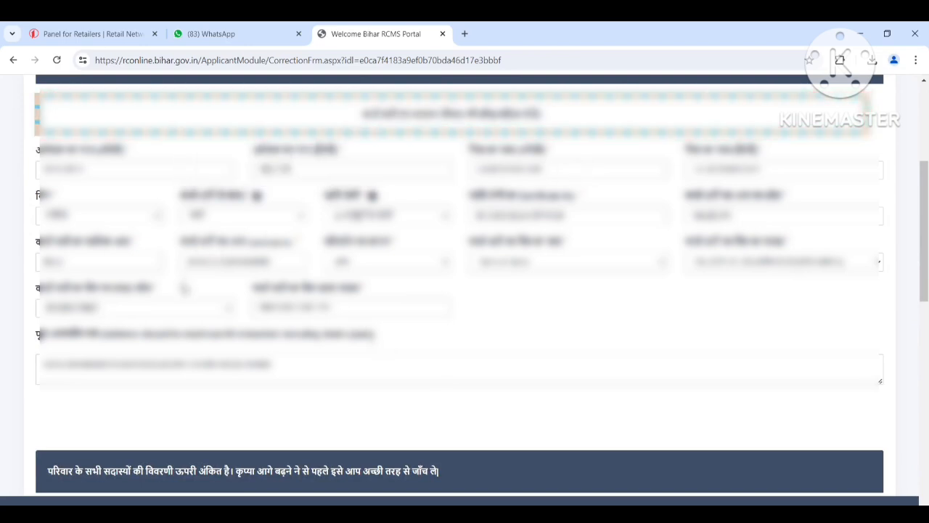
{"action": "scroll", "coordinate": [246, 347], "scroll_direction": "down", "scroll_amount": 4}
{"action": "scroll", "coordinate": [247, 347], "scroll_direction": "down", "scroll_amount": 4}
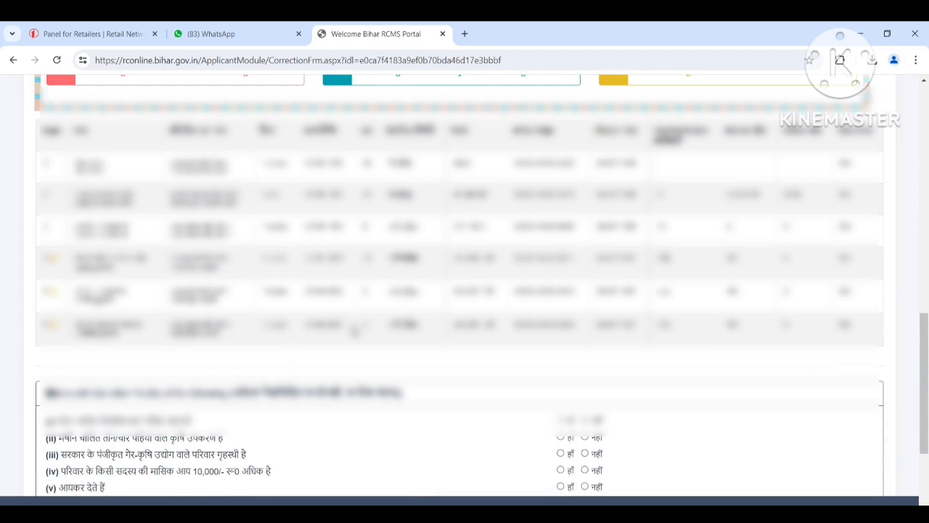
Step: Answer नहीं to all the eligibility questions (i) to (xi) on vehicles, income, tax, house, land and government service
{"action": "scroll", "coordinate": [355, 330], "scroll_direction": "down", "scroll_amount": 3}
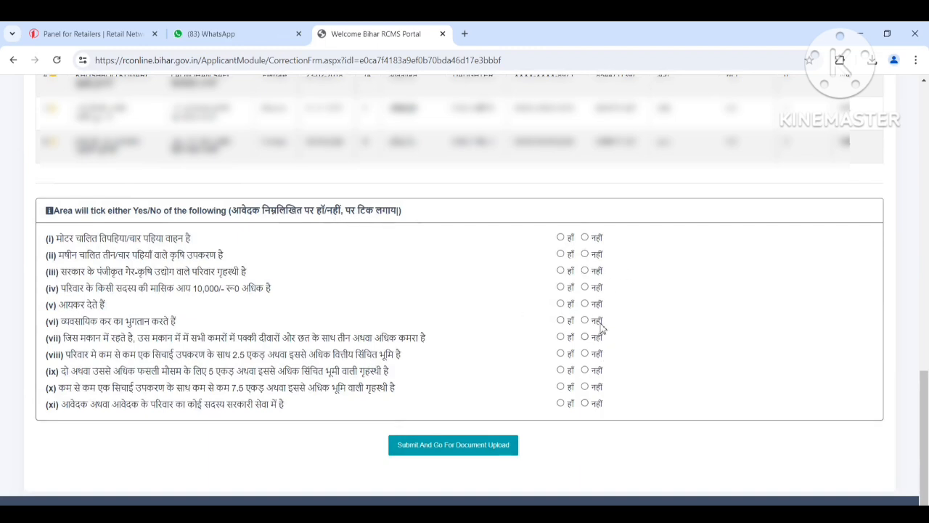
{"action": "left_click", "coordinate": [585, 237]}
{"action": "left_click", "coordinate": [585, 254]}
{"action": "left_click", "coordinate": [586, 270]}
{"action": "left_click", "coordinate": [586, 288]}
{"action": "left_click", "coordinate": [585, 303]}
{"action": "left_click", "coordinate": [585, 320]}
{"action": "left_click", "coordinate": [585, 337]}
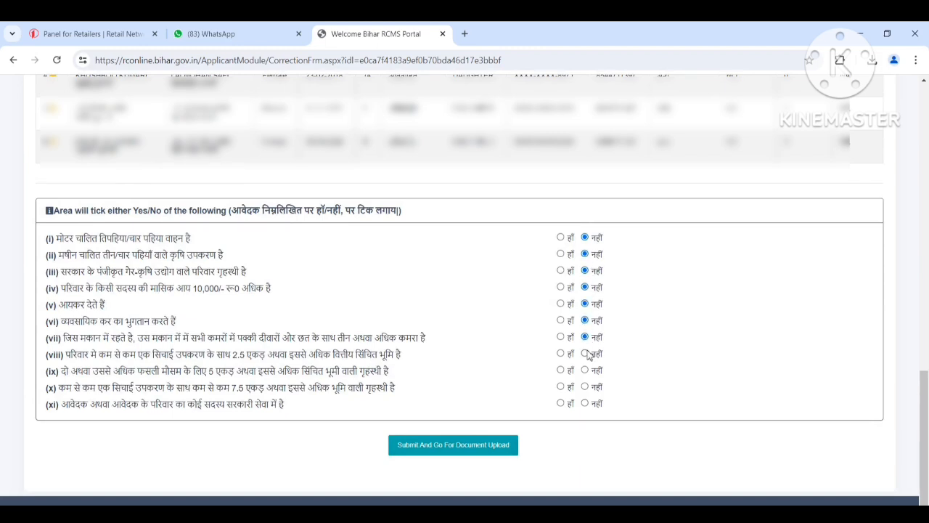
{"action": "left_click", "coordinate": [585, 353]}
{"action": "left_click", "coordinate": [585, 371]}
{"action": "left_click", "coordinate": [585, 386]}
Step: Recheck the member table and submit the eligibility answers to proceed to document upload
{"action": "scroll", "coordinate": [623, 336], "scroll_direction": "up", "scroll_amount": 3}
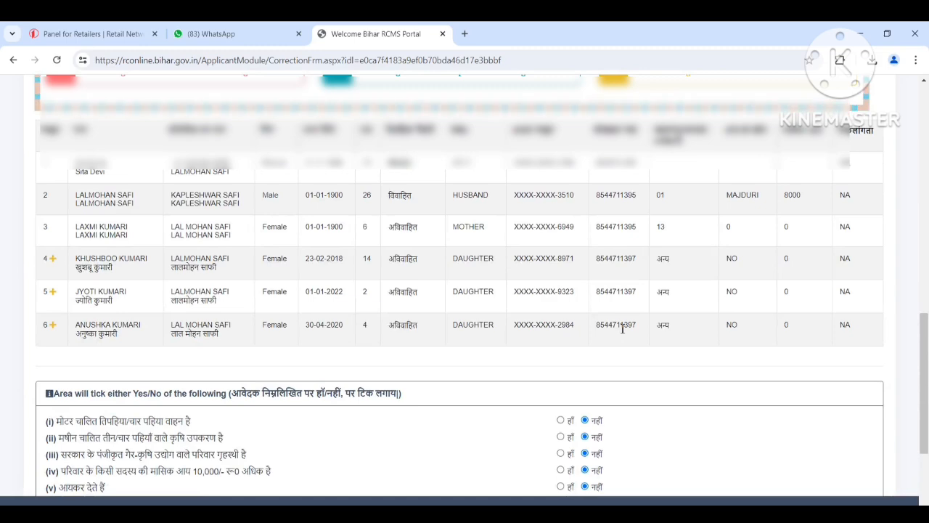
{"action": "scroll", "coordinate": [623, 329], "scroll_direction": "down", "scroll_amount": 3}
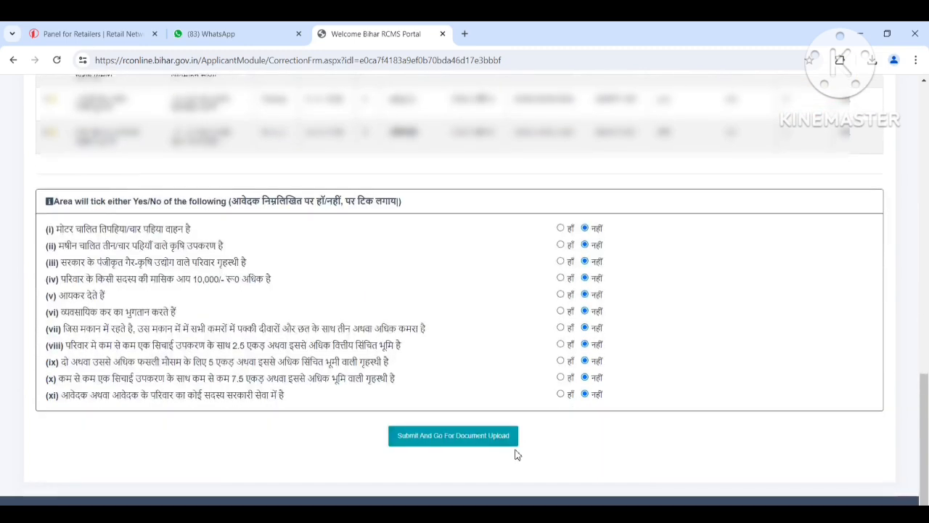
{"action": "left_click", "coordinate": [456, 440]}
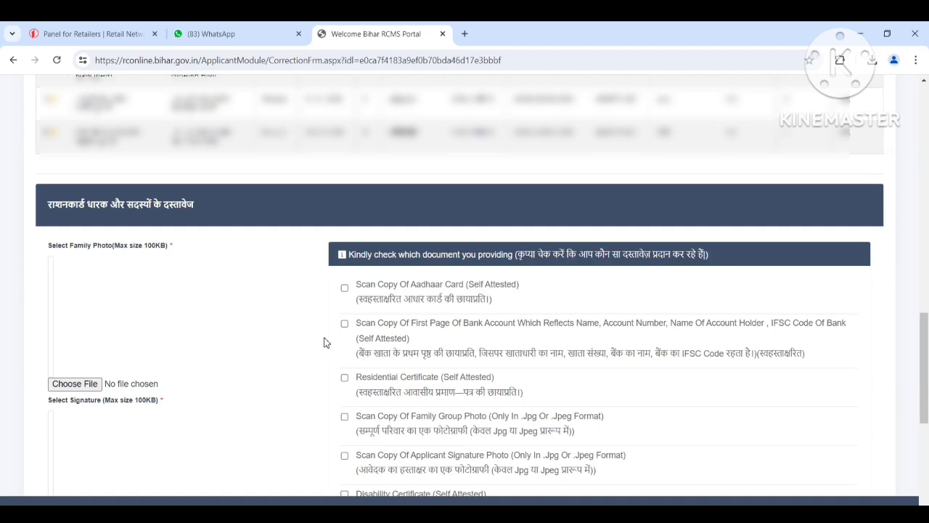
Step: Examine the required photo, signature, document and certificate uploads, and read the guidance for the merged document
{"action": "scroll", "coordinate": [276, 356], "scroll_direction": "down", "scroll_amount": 1}
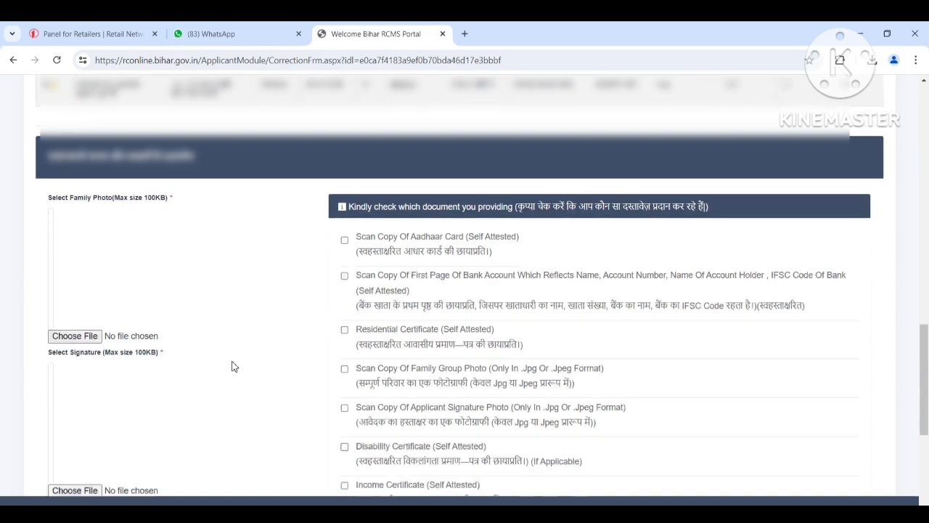
{"action": "scroll", "coordinate": [117, 356], "scroll_direction": "down", "scroll_amount": 3}
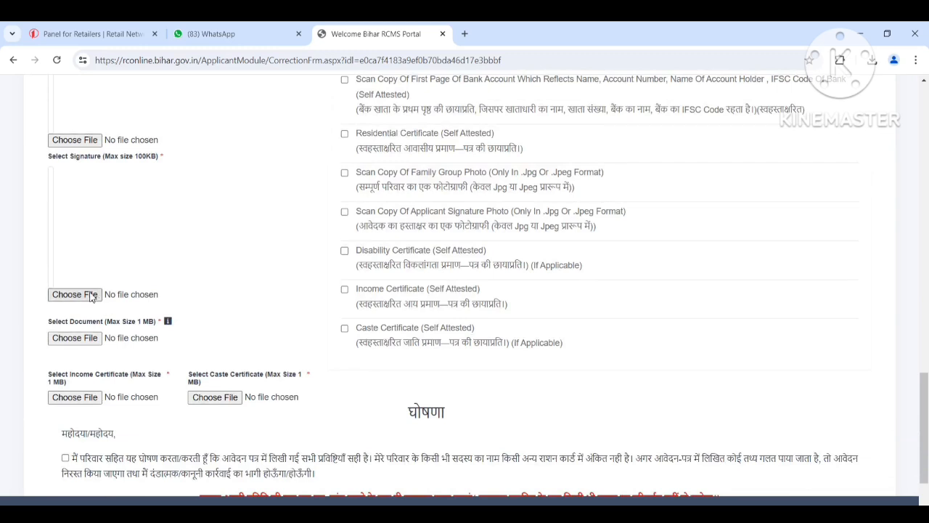
{"action": "mouse_move", "coordinate": [88, 327]}
{"action": "mouse_move", "coordinate": [271, 336]}
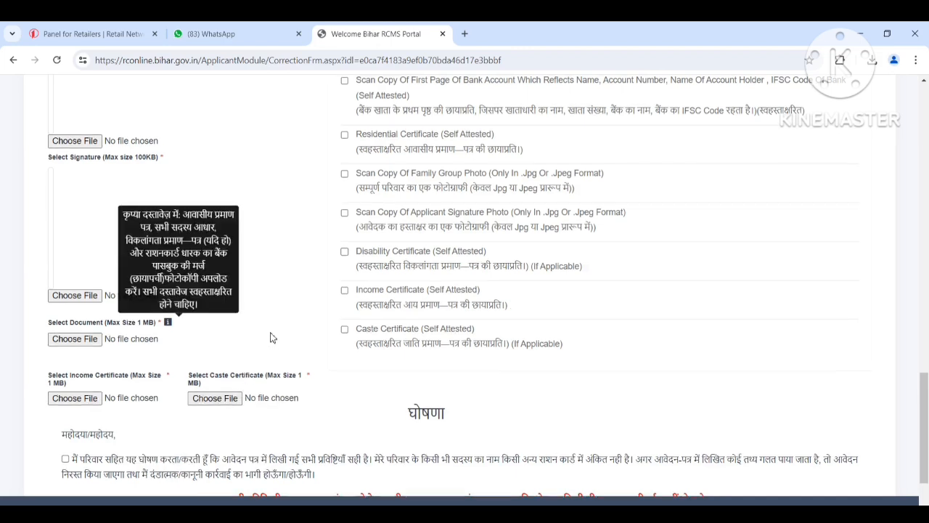
Step: Mark the Aadhaar card, bank account page, residential certificate, family group photo, applicant signature, income certificate and caste certificate as provided documents
{"action": "scroll", "coordinate": [271, 337], "scroll_direction": "up", "scroll_amount": 3}
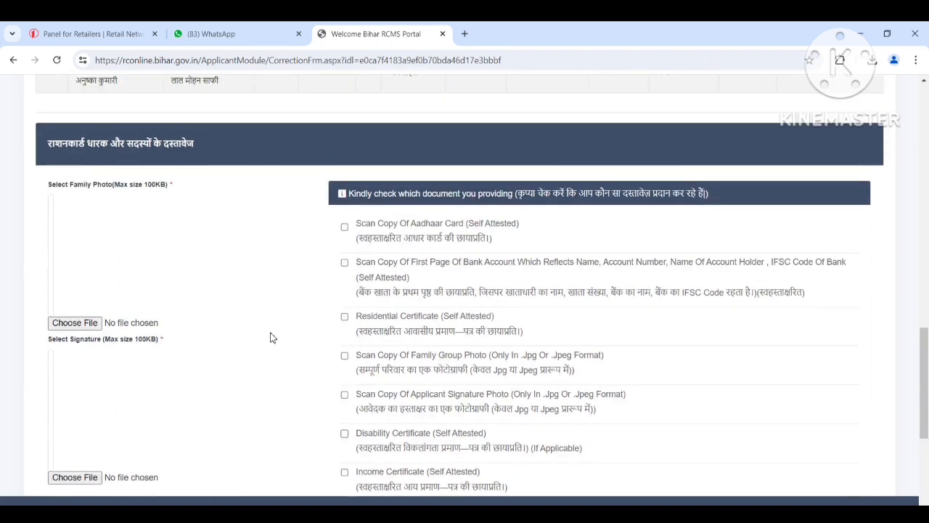
{"action": "left_click", "coordinate": [345, 228]}
{"action": "left_click", "coordinate": [346, 263]}
{"action": "left_click", "coordinate": [344, 316]}
{"action": "left_click", "coordinate": [345, 355]}
{"action": "left_click", "coordinate": [344, 397]}
{"action": "scroll", "coordinate": [346, 384], "scroll_direction": "down", "scroll_amount": 2}
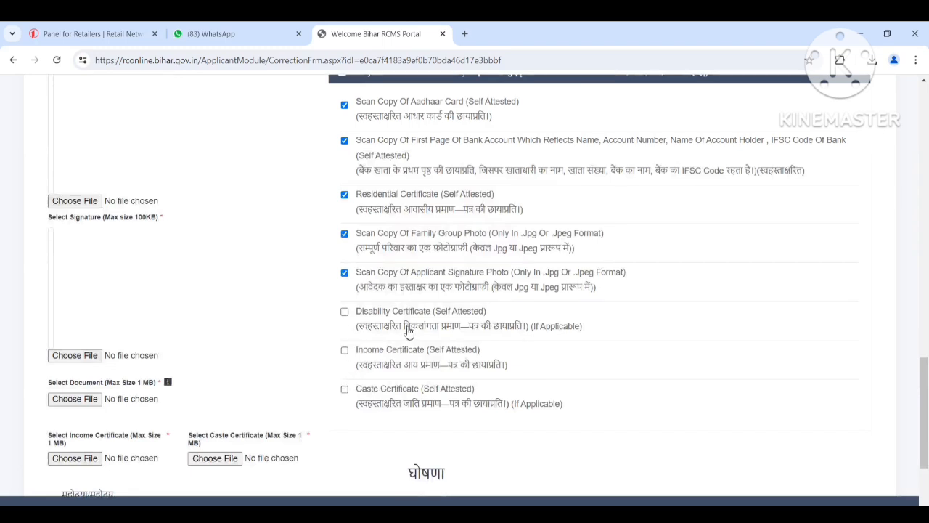
{"action": "left_click", "coordinate": [344, 350]}
{"action": "left_click", "coordinate": [345, 390]}
{"action": "scroll", "coordinate": [368, 392], "scroll_direction": "up", "scroll_amount": 2}
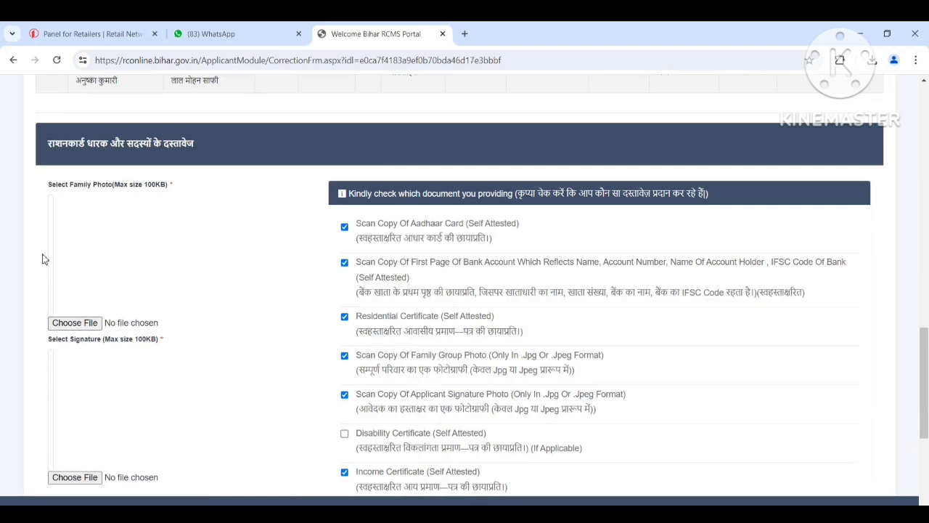
Step: Attach IMAGE copy.jpg from the applicant's desktop folder as the family photo
{"action": "left_click", "coordinate": [65, 327]}
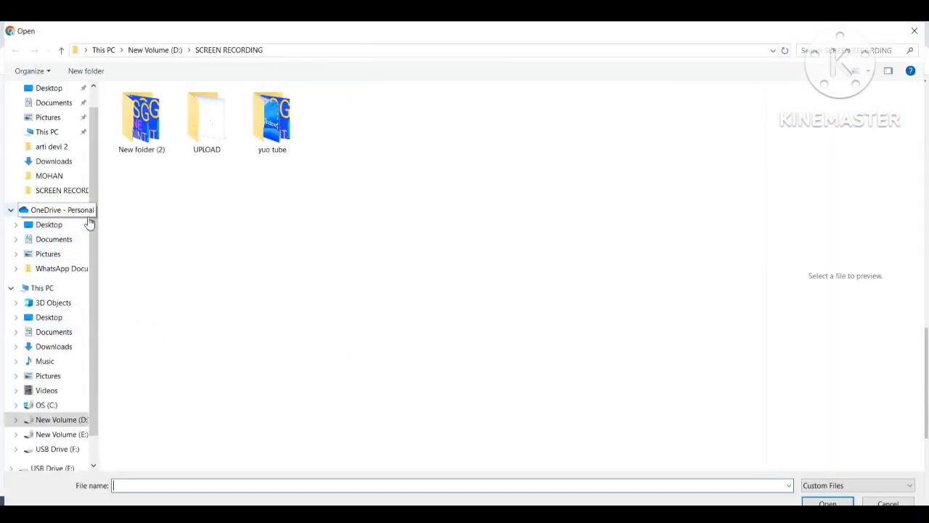
{"action": "left_click", "coordinate": [63, 227]}
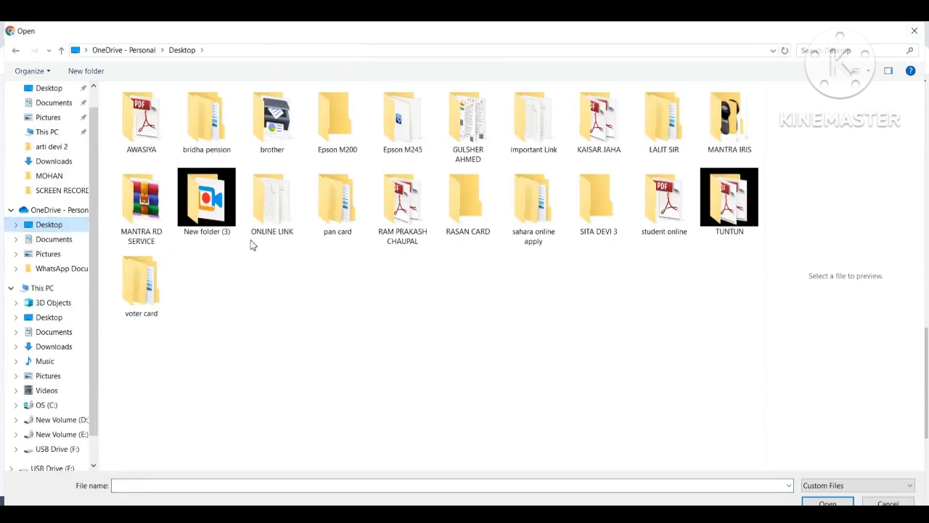
{"action": "left_click", "coordinate": [262, 141]}
{"action": "key", "text": "s"}
{"action": "key", "text": "s"}
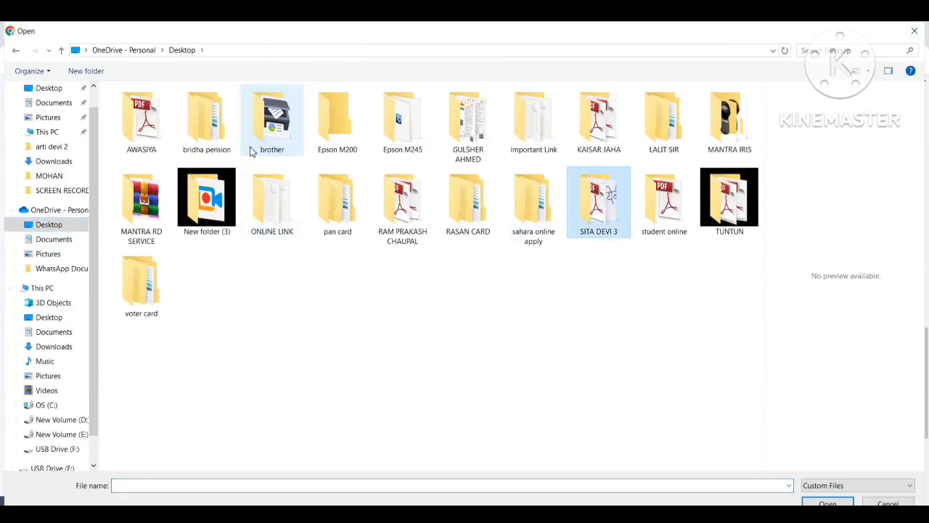
{"action": "double_click", "coordinate": [601, 192]}
{"action": "double_click", "coordinate": [157, 124]}
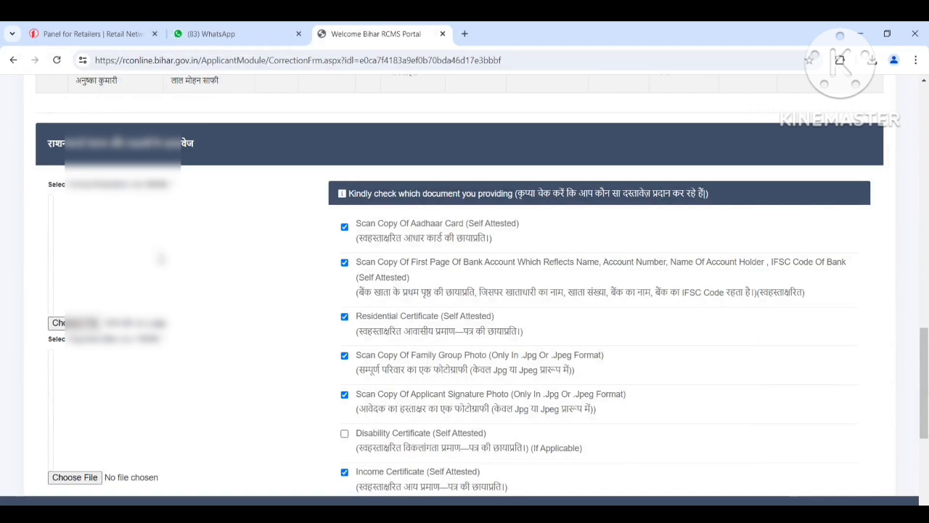
Step: Attach SINGNATURE.jpg from the applicant's folder as the signature image
{"action": "scroll", "coordinate": [142, 281], "scroll_direction": "down", "scroll_amount": 1}
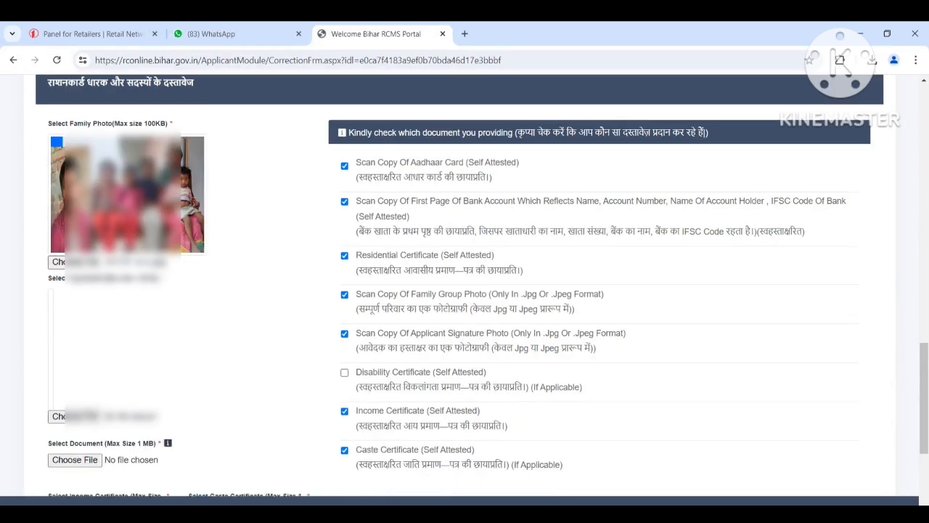
{"action": "scroll", "coordinate": [142, 281], "scroll_direction": "down", "scroll_amount": 1}
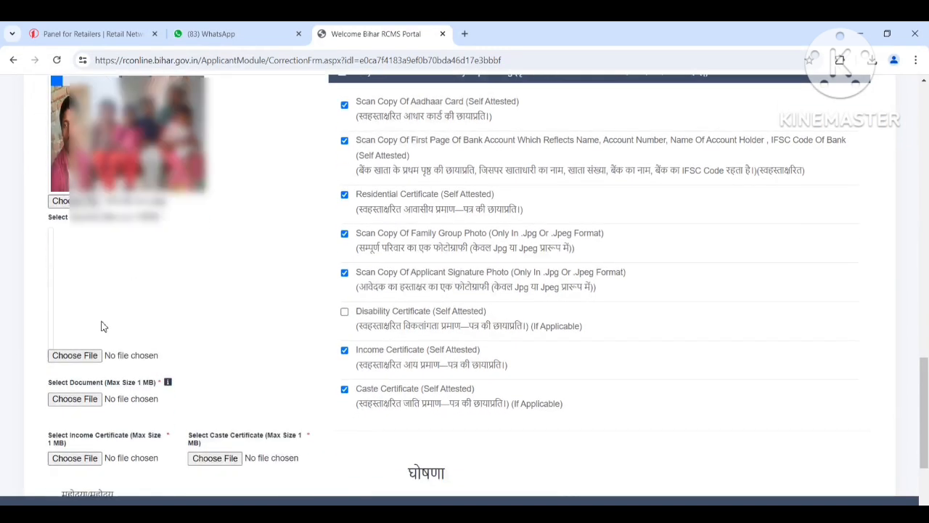
{"action": "left_click", "coordinate": [75, 355]}
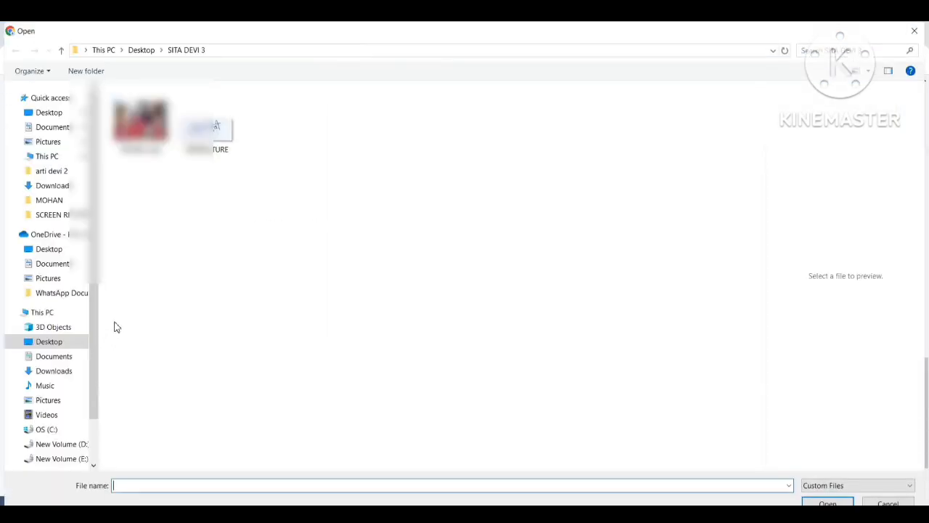
{"action": "double_click", "coordinate": [206, 138]}
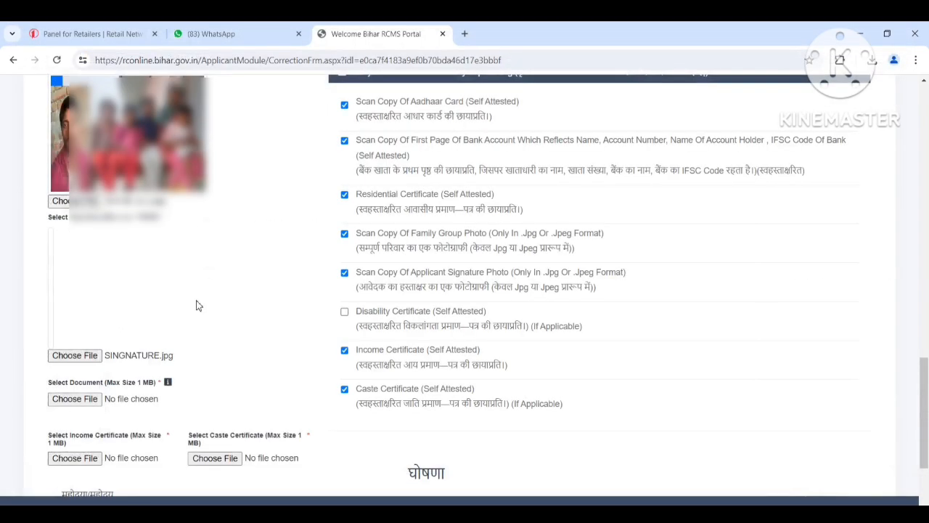
Step: Try to attach PDF.pdf from the applicant's folder as the merged supporting document
{"action": "scroll", "coordinate": [194, 306], "scroll_direction": "down", "scroll_amount": 2}
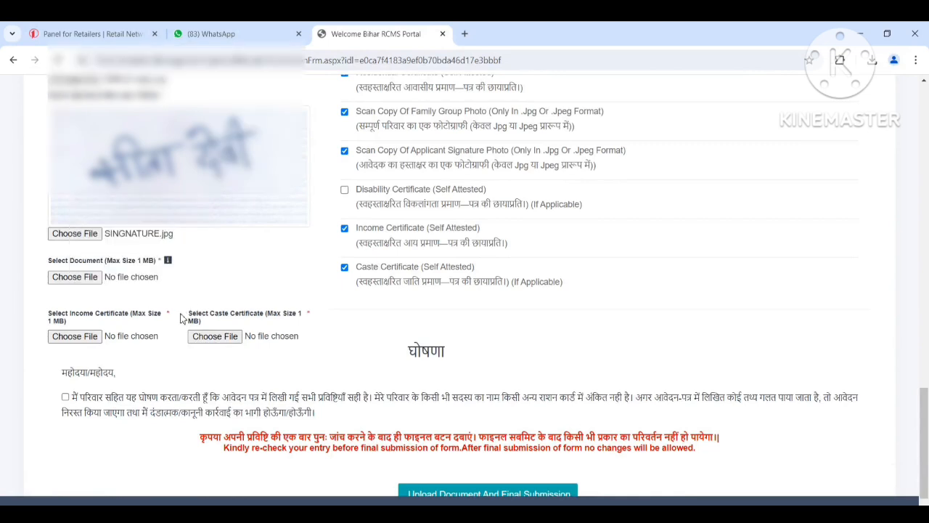
{"action": "left_click", "coordinate": [74, 277]}
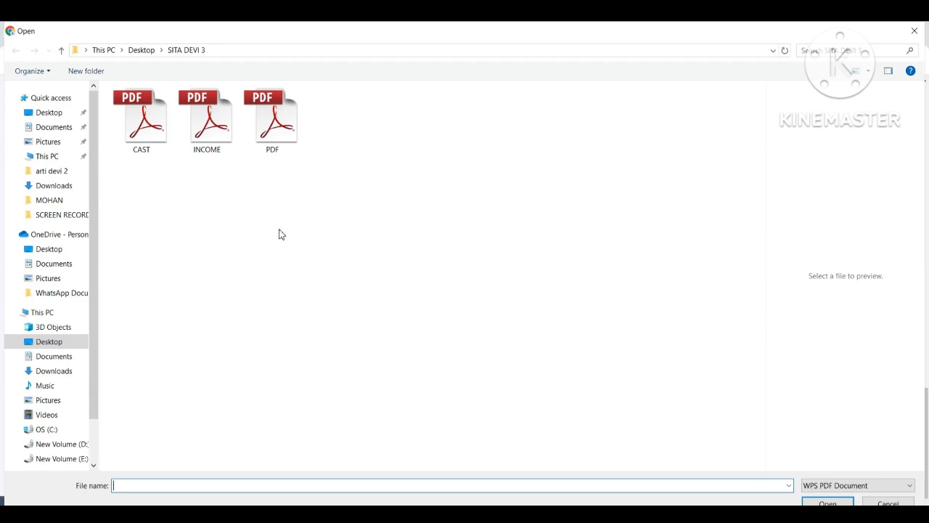
{"action": "double_click", "coordinate": [283, 136]}
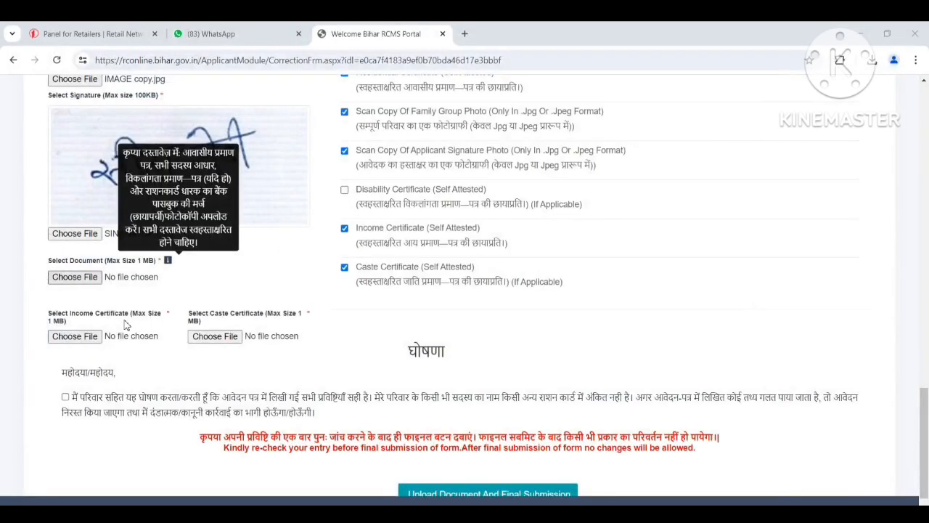
{"action": "scroll", "coordinate": [162, 279], "scroll_direction": "down", "scroll_amount": 1}
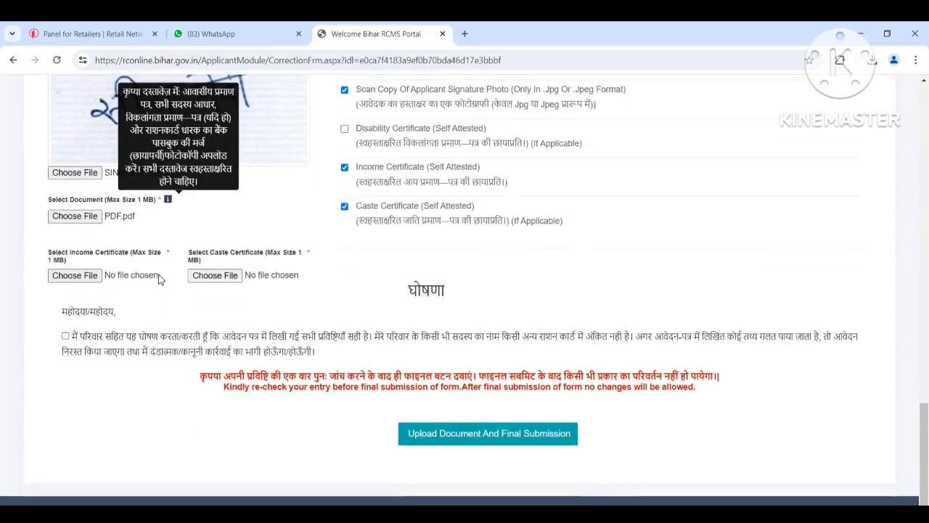
Step: Cancel the income certificate file selection and dismiss the warning
{"action": "left_click", "coordinate": [102, 273]}
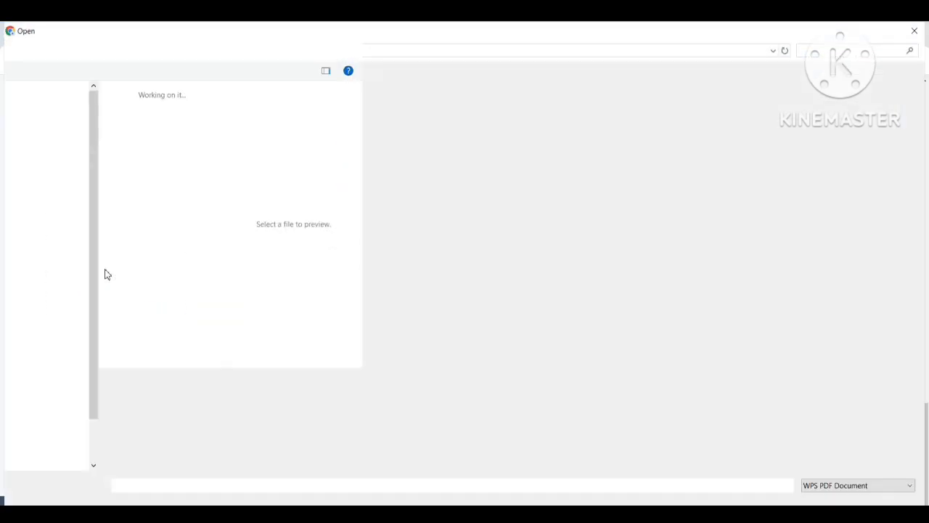
{"action": "left_click", "coordinate": [915, 31]}
{"action": "left_click", "coordinate": [451, 358]}
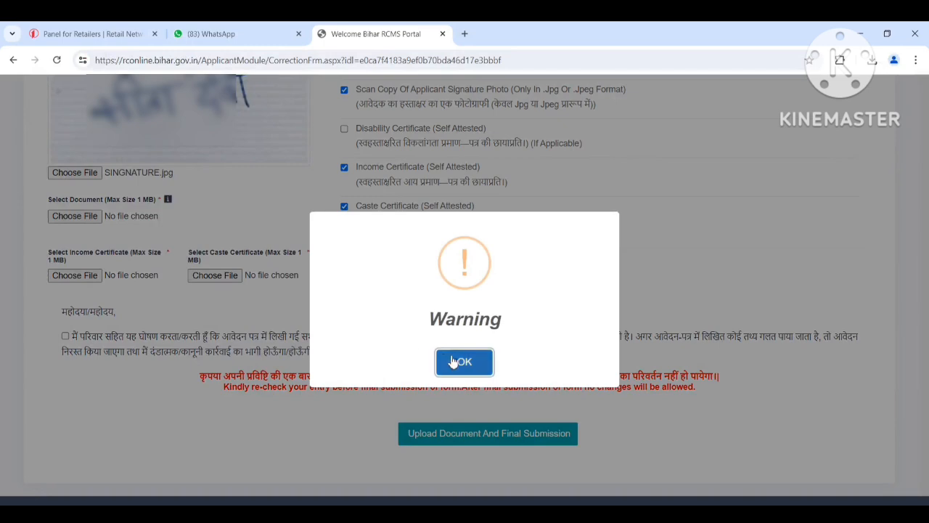
Step: Attach PDF.pdf from the applicant's folder as the merged supporting document
{"action": "left_click", "coordinate": [80, 218]}
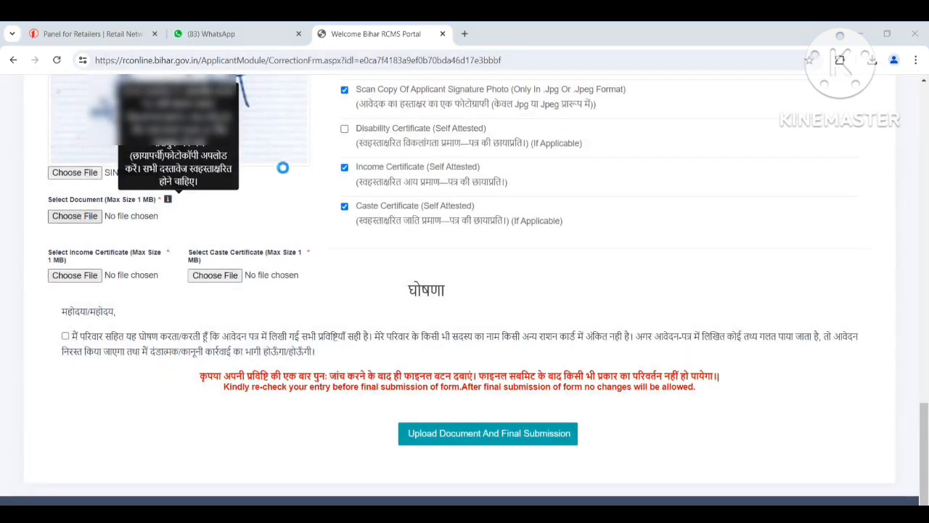
{"action": "left_click", "coordinate": [289, 126]}
{"action": "double_click", "coordinate": [289, 126]}
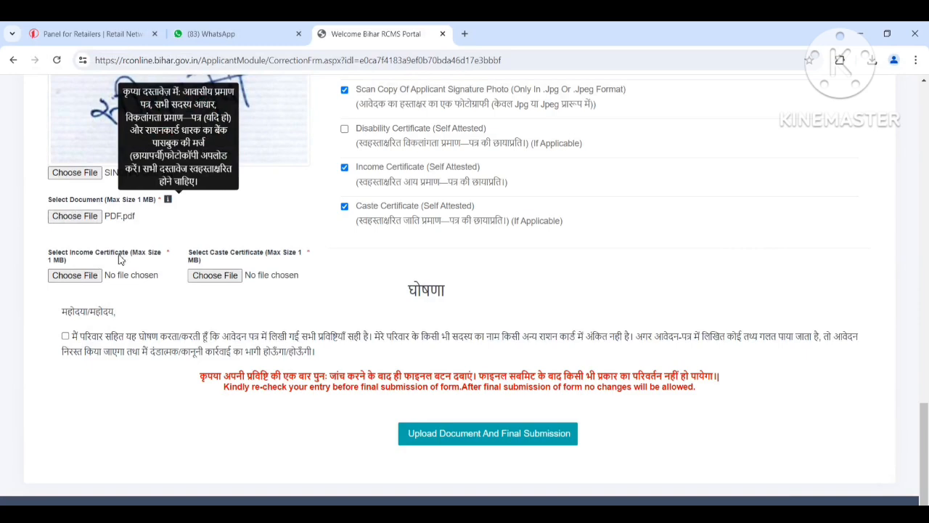
Step: Attach INCOME.pdf from the applicant's folder as the income certificate
{"action": "left_click", "coordinate": [88, 280]}
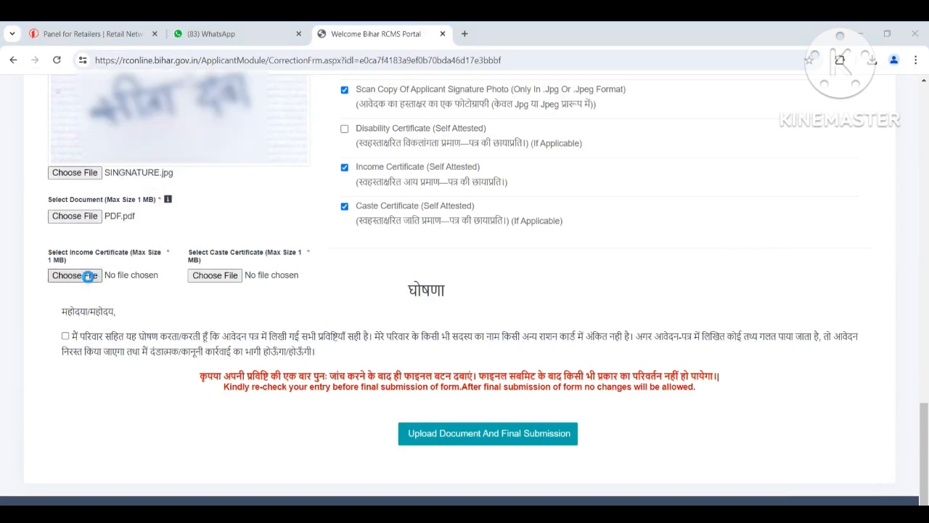
{"action": "left_click", "coordinate": [88, 280]}
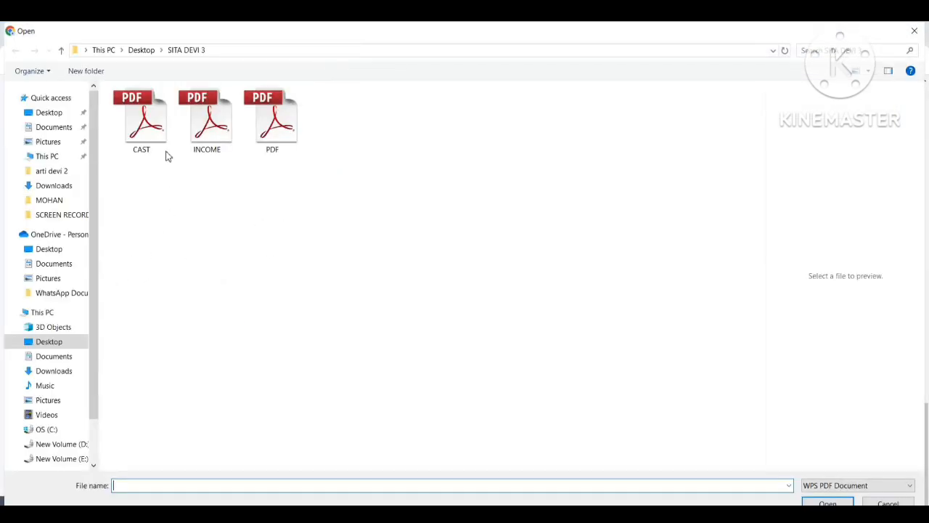
{"action": "double_click", "coordinate": [207, 134]}
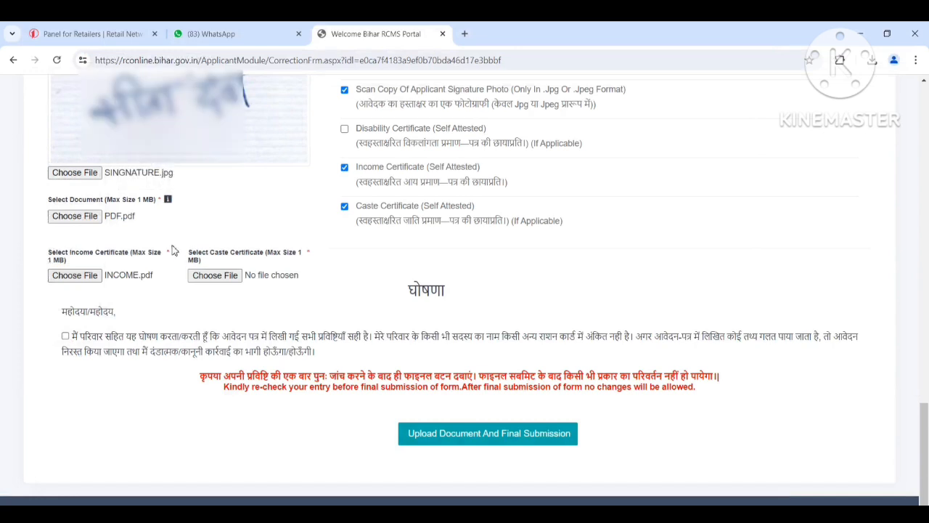
Step: Attach CAST.pdf from the applicant's folder as the caste certificate
{"action": "left_click", "coordinate": [221, 279]}
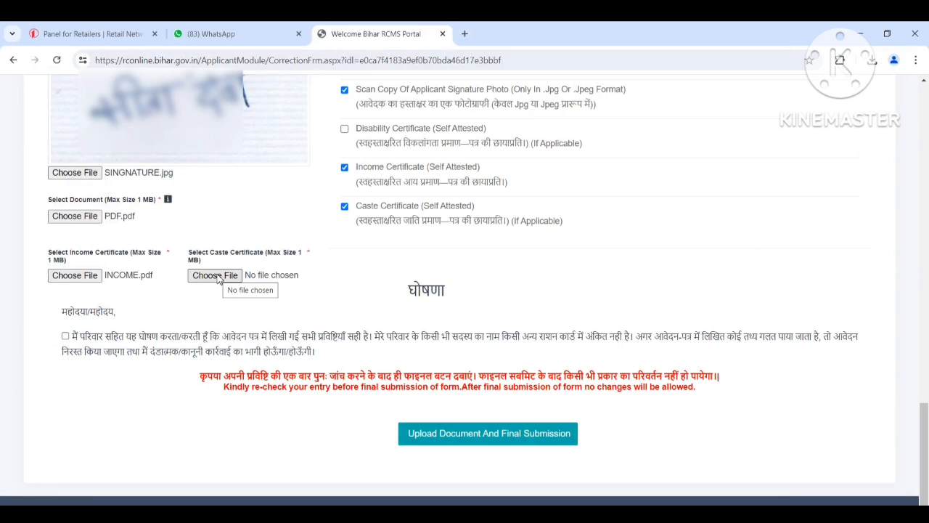
{"action": "left_click", "coordinate": [218, 279]}
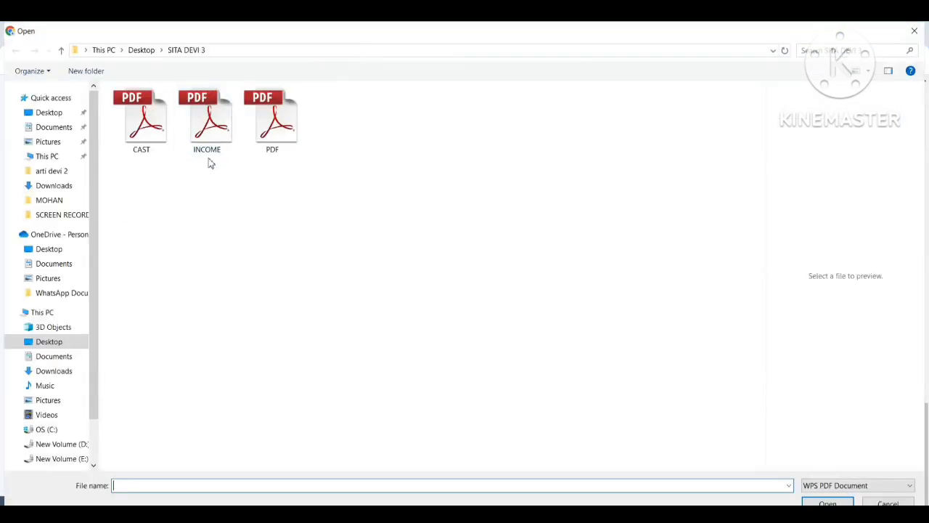
{"action": "double_click", "coordinate": [158, 129]}
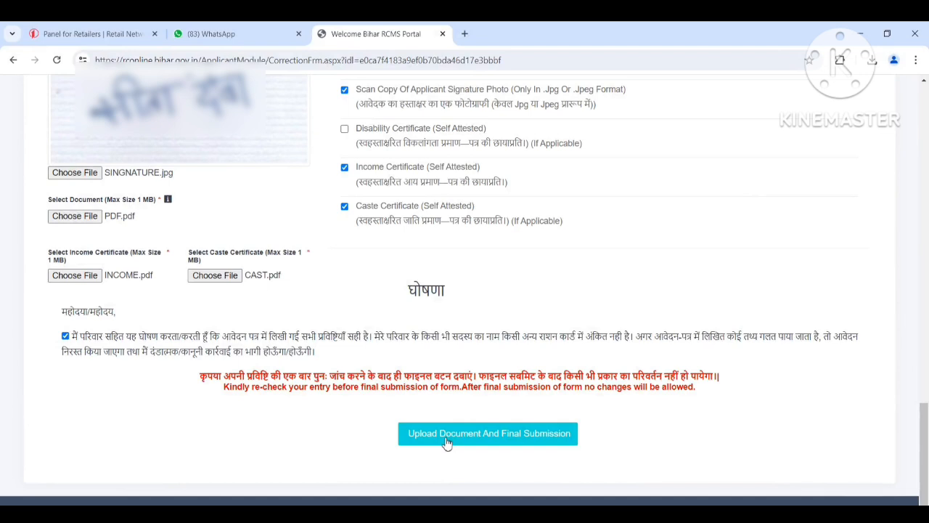
Step: With the declaration accepted, upload the documents and confirm the final submission of the application
{"action": "left_click", "coordinate": [477, 435]}
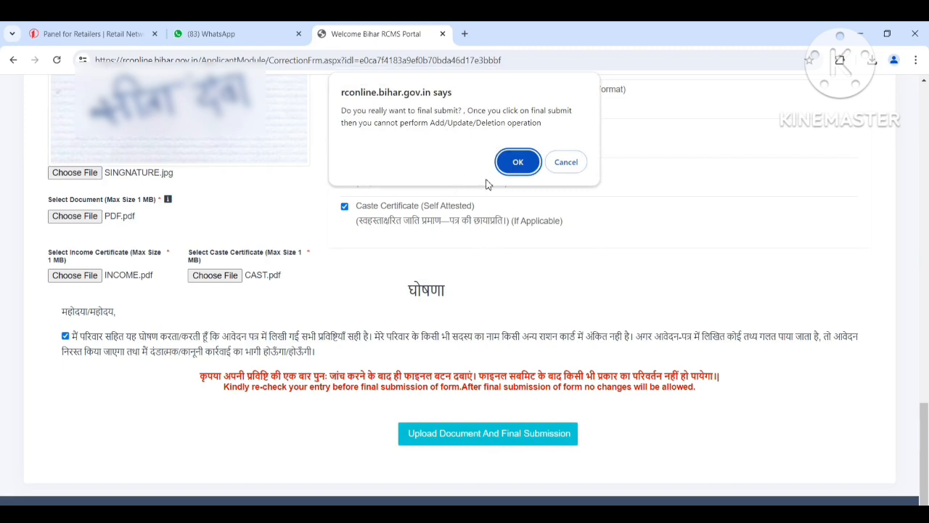
{"action": "left_click", "coordinate": [518, 162]}
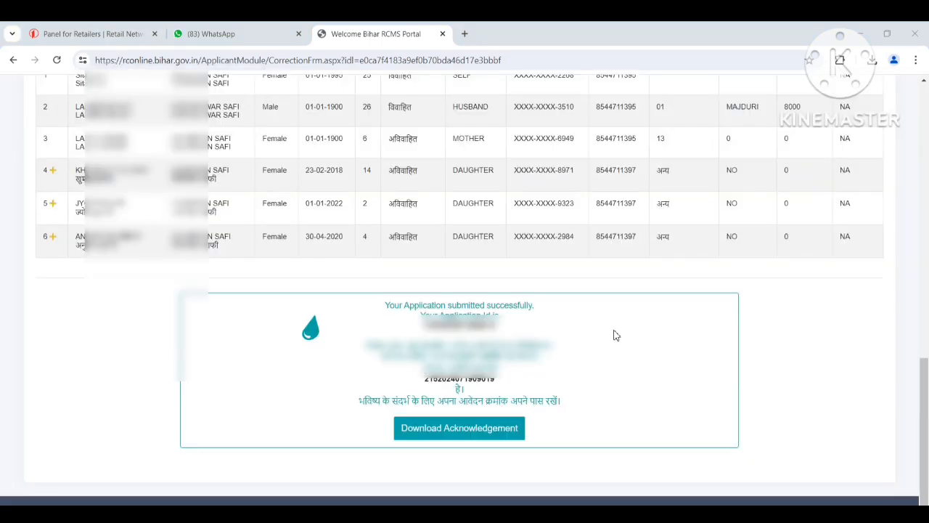
Step: Review the submitted family member list and download the application's acknowledgement
{"action": "scroll", "coordinate": [614, 335], "scroll_direction": "up", "scroll_amount": 5}
{"action": "scroll", "coordinate": [613, 332], "scroll_direction": "down", "scroll_amount": 2}
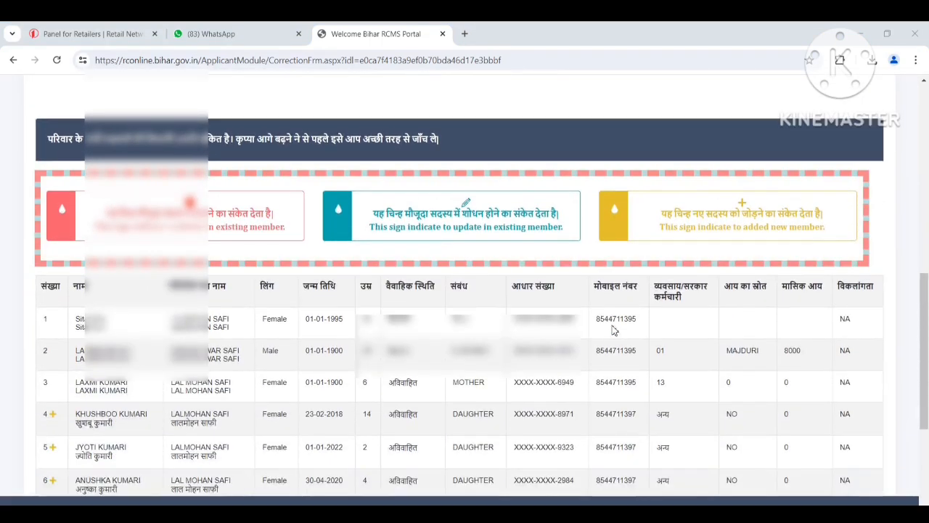
{"action": "scroll", "coordinate": [613, 329], "scroll_direction": "down", "scroll_amount": 3}
{"action": "scroll", "coordinate": [615, 328], "scroll_direction": "down", "scroll_amount": 1}
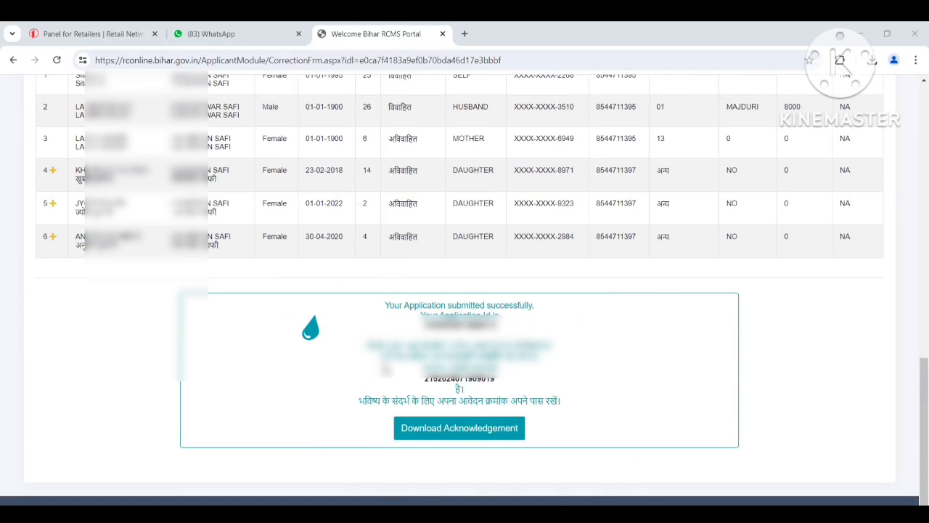
{"action": "left_click", "coordinate": [448, 433]}
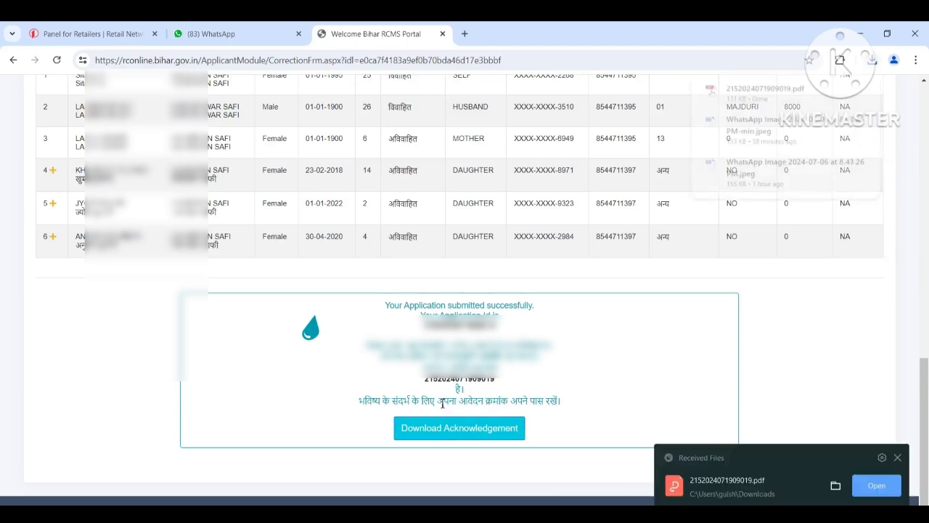
Step: Open the downloaded acknowledgement PDF and look over the ration card application form
{"action": "scroll", "coordinate": [442, 403], "scroll_direction": "up", "scroll_amount": 2}
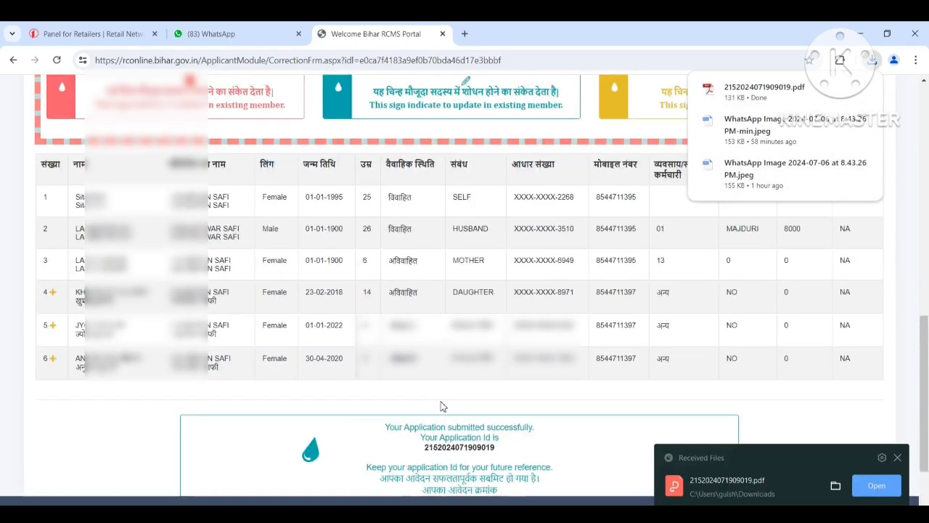
{"action": "scroll", "coordinate": [457, 408], "scroll_direction": "down", "scroll_amount": 3}
{"action": "scroll", "coordinate": [458, 408], "scroll_direction": "up", "scroll_amount": 5}
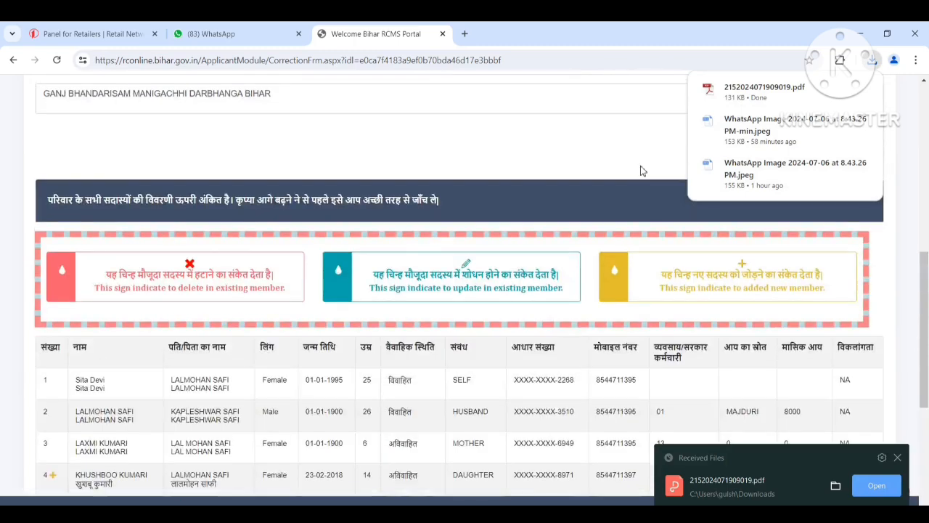
{"action": "left_click", "coordinate": [755, 89]}
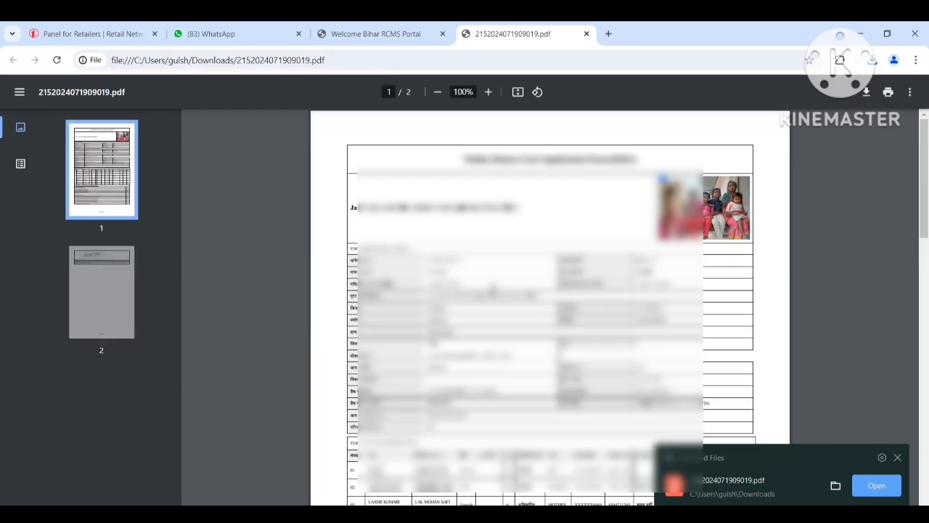
{"action": "scroll", "coordinate": [634, 153], "scroll_direction": "down", "scroll_amount": 10}
{"action": "scroll", "coordinate": [551, 305], "scroll_direction": "up", "scroll_amount": 10}
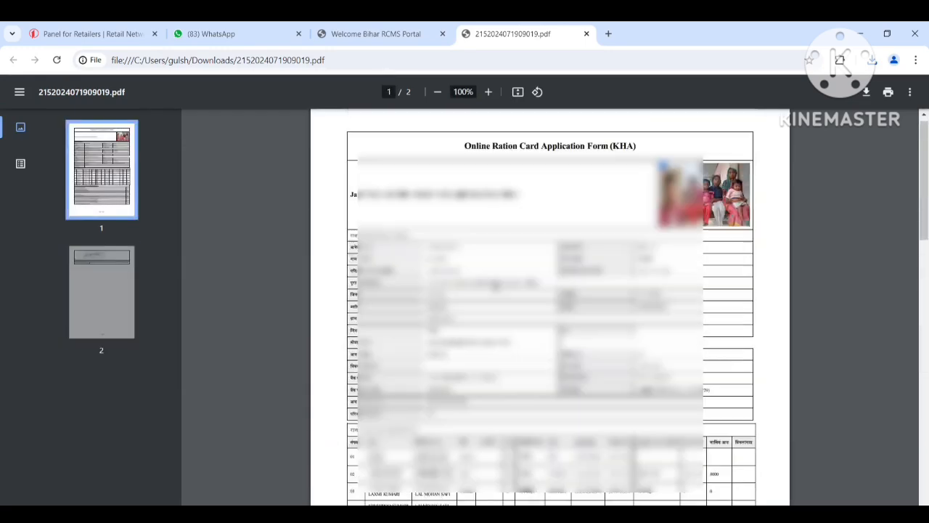